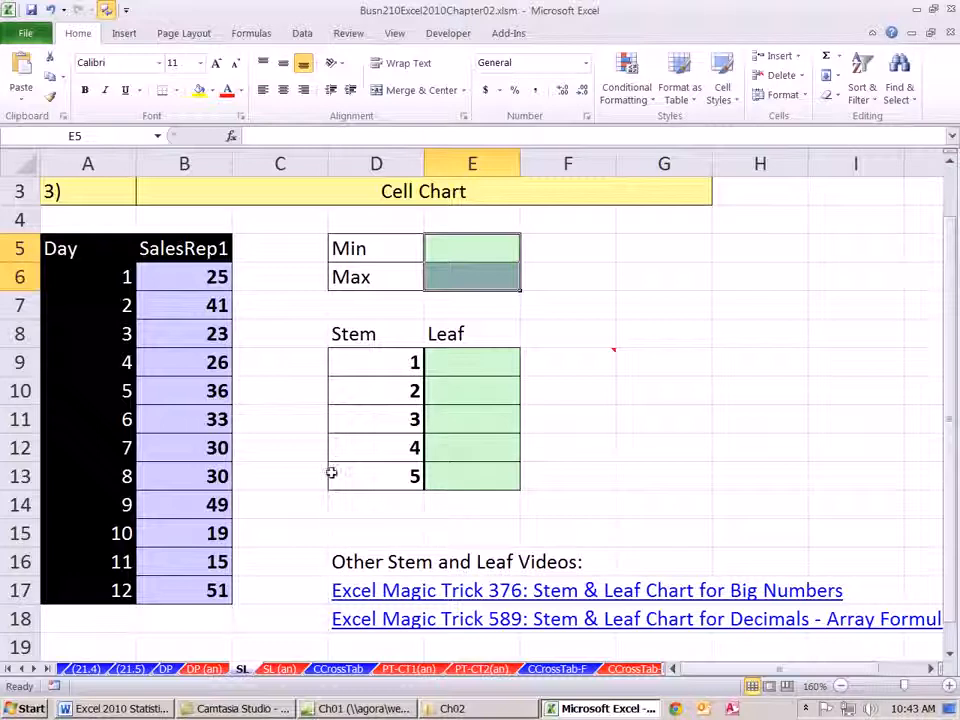
- Examine the sales data and finished stem-and-leaf display on the SL (an) sheet, and return to the empty leaf cells on the SL sheet
{"action": "left_click", "coordinate": [279, 669]}
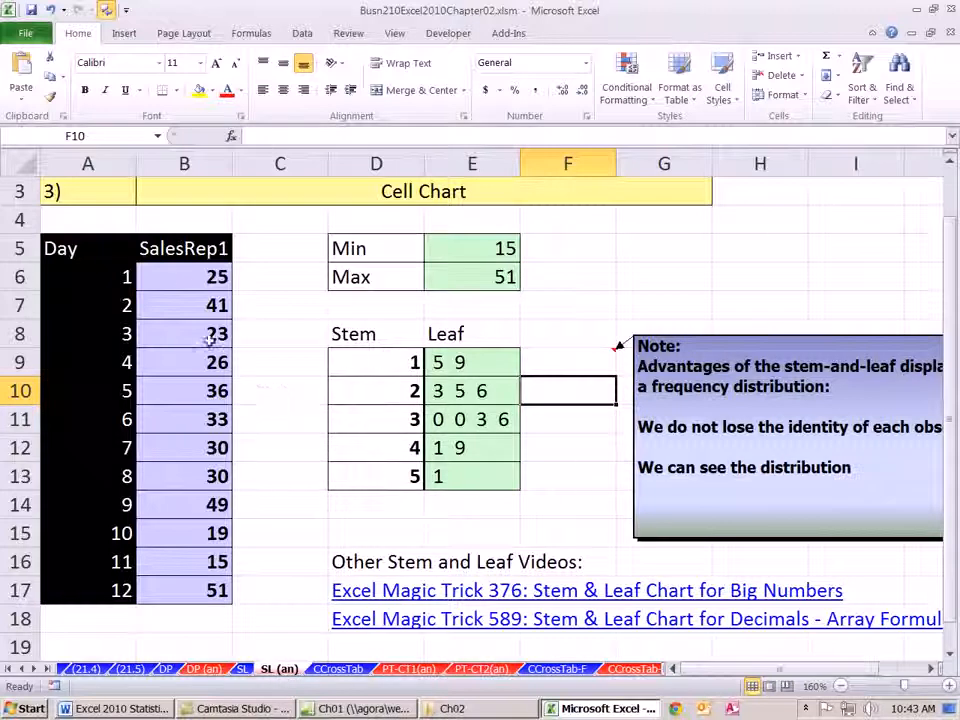
{"action": "left_click_drag", "start_coordinate": [189, 272], "coordinate": [207, 591]}
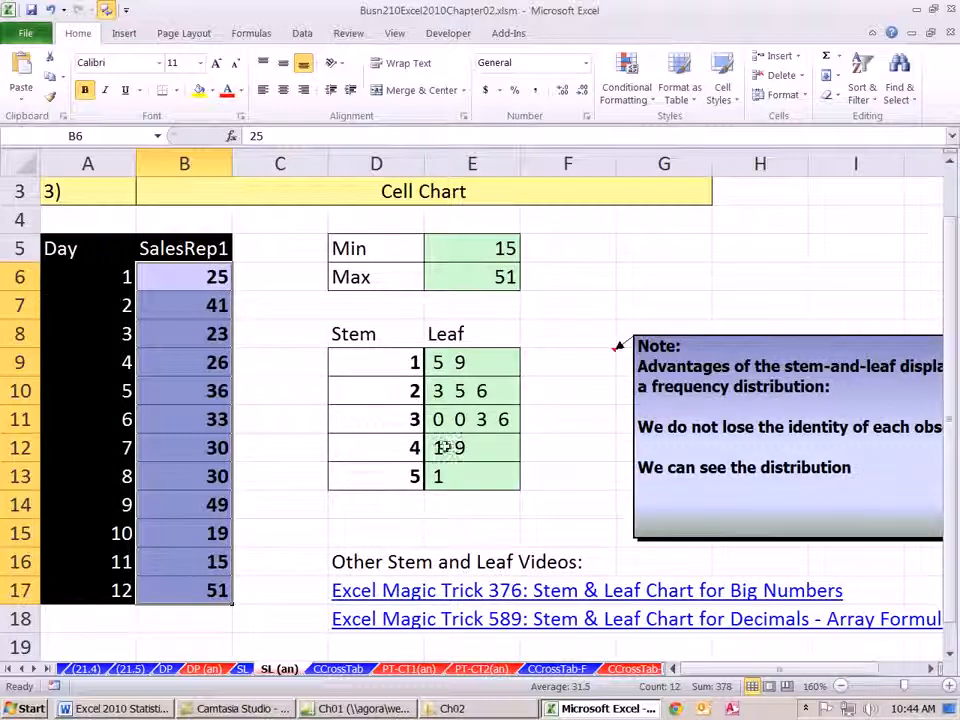
{"action": "left_click", "coordinate": [381, 422]}
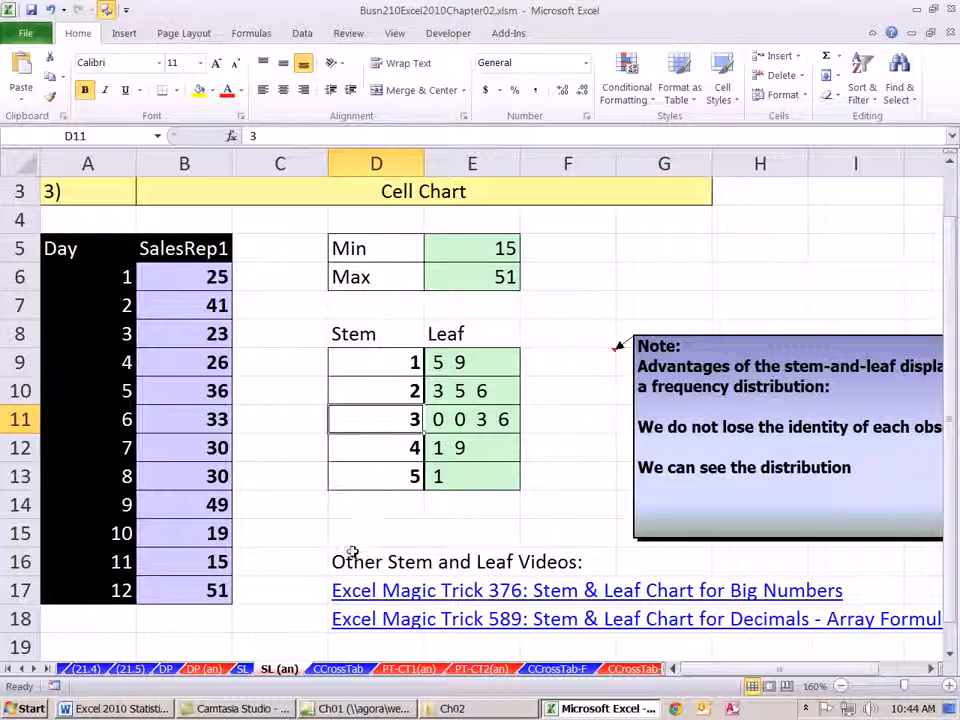
{"action": "left_click", "coordinate": [244, 672]}
{"action": "left_click", "coordinate": [476, 369]}
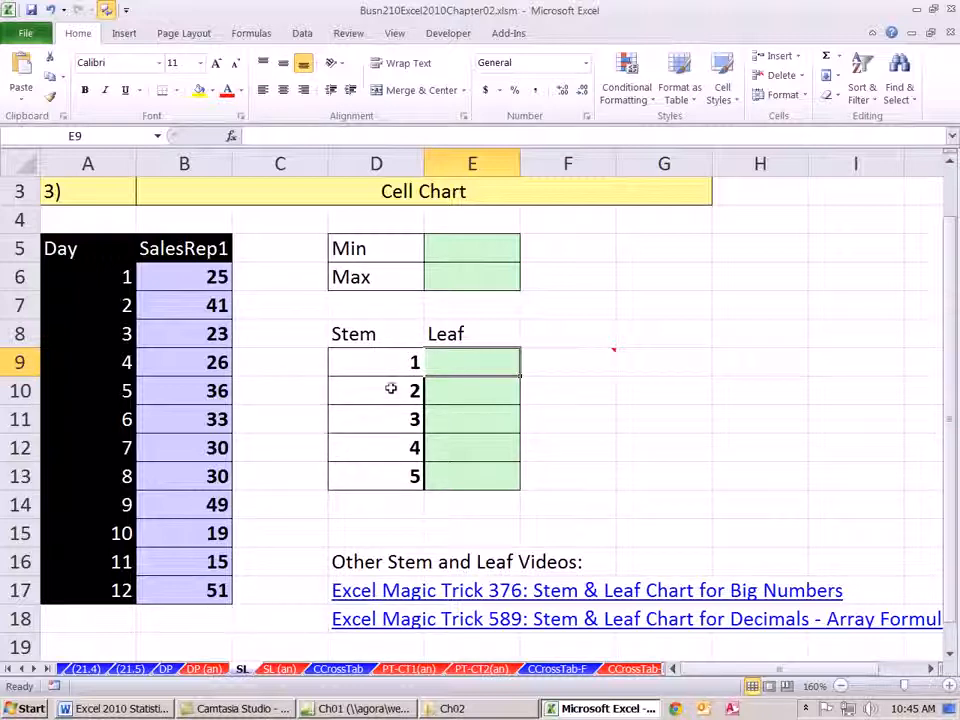
{"action": "left_click_drag", "start_coordinate": [381, 364], "coordinate": [459, 360]}
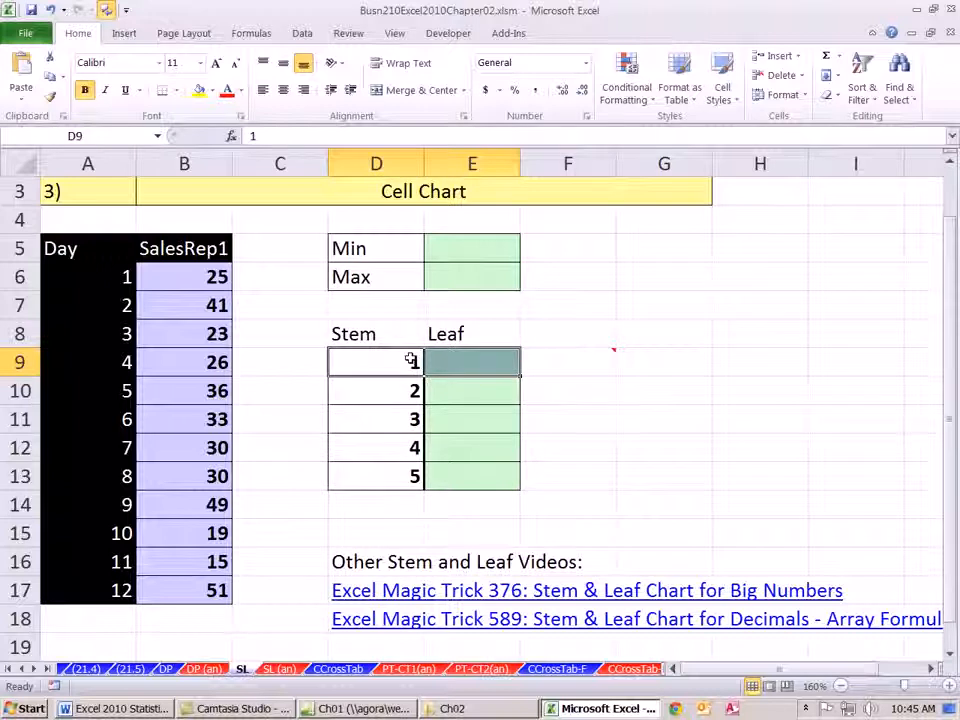
{"action": "left_click", "coordinate": [456, 359]}
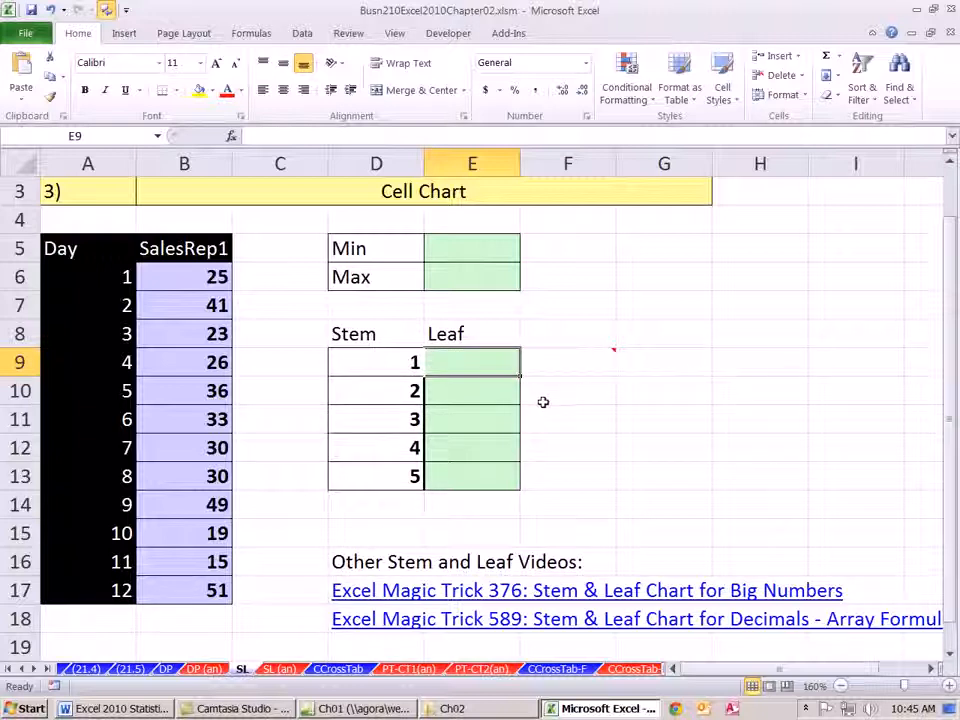
{"action": "left_click", "coordinate": [497, 251]}
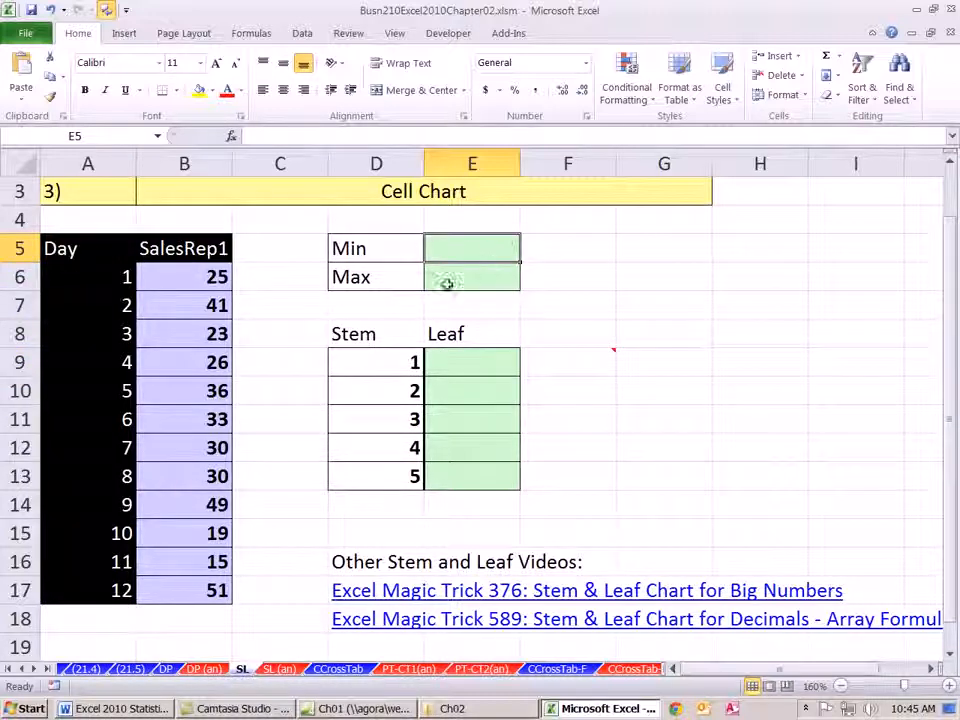
{"action": "type", "text": "=man"}
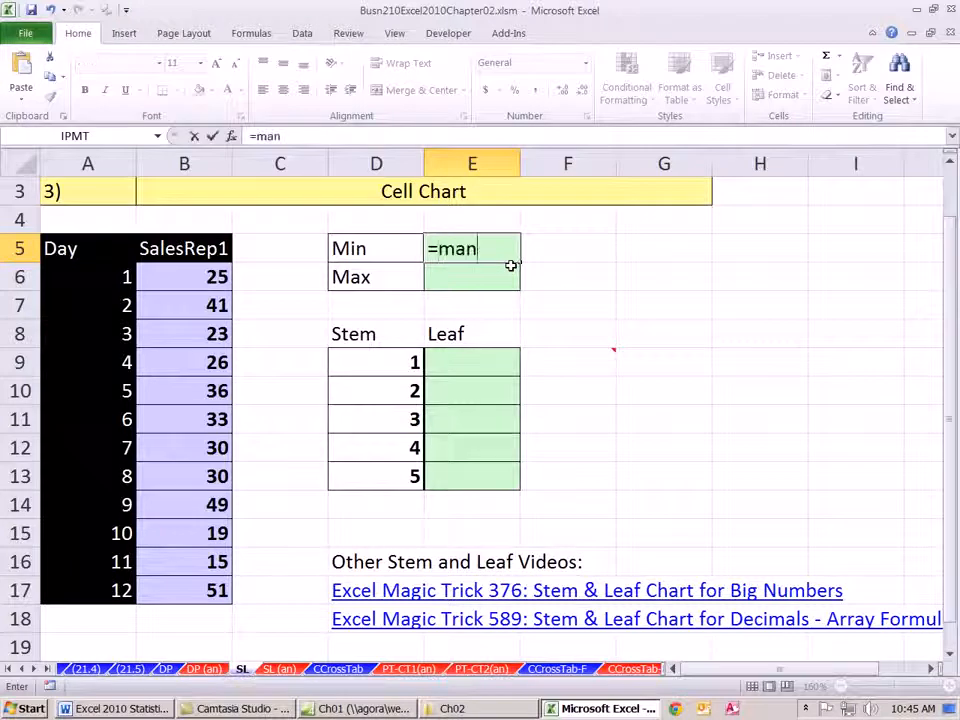
{"action": "key", "text": "Tab"}
- Calculate the minimum SalesRep1 value in cell E5 with =MIN(B6:B17)
{"action": "left_click", "coordinate": [465, 250]}
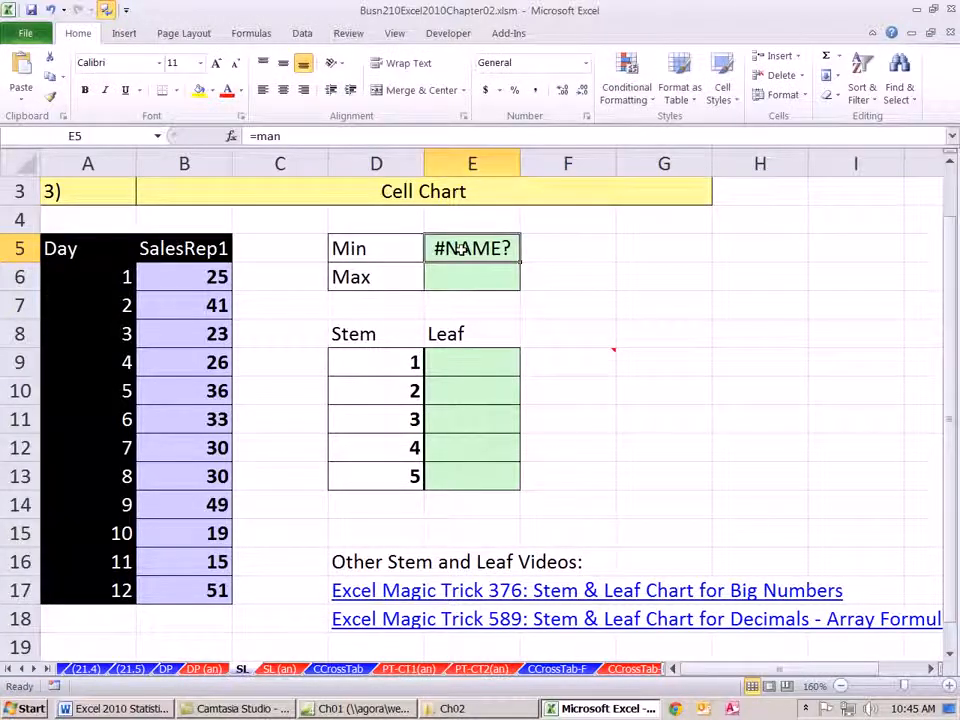
{"action": "type", "text": "=min"}
{"action": "key", "text": "Tab"}
{"action": "left_click_drag", "start_coordinate": [200, 278], "coordinate": [193, 596]}
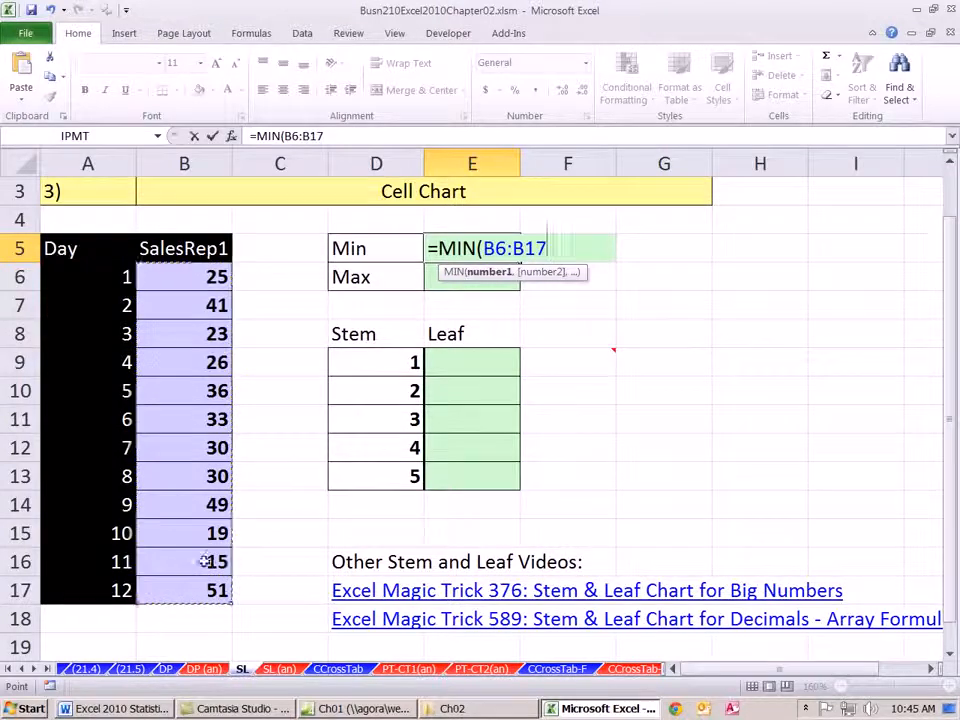
{"action": "key", "text": "Return"}
- Calculate the maximum SalesRep1 value in cell E6 with a MAX function over B6:B17
{"action": "type", "text": "=max"}
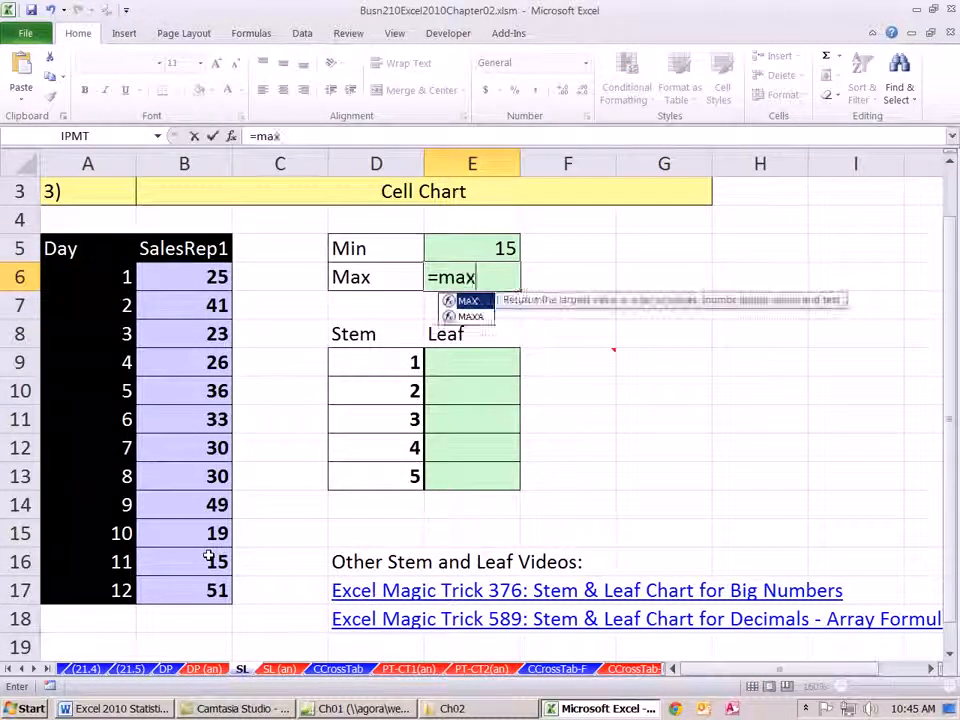
{"action": "key", "text": "Tab"}
{"action": "left_click_drag", "start_coordinate": [188, 275], "coordinate": [188, 587]}
{"action": "key", "text": "Return"}
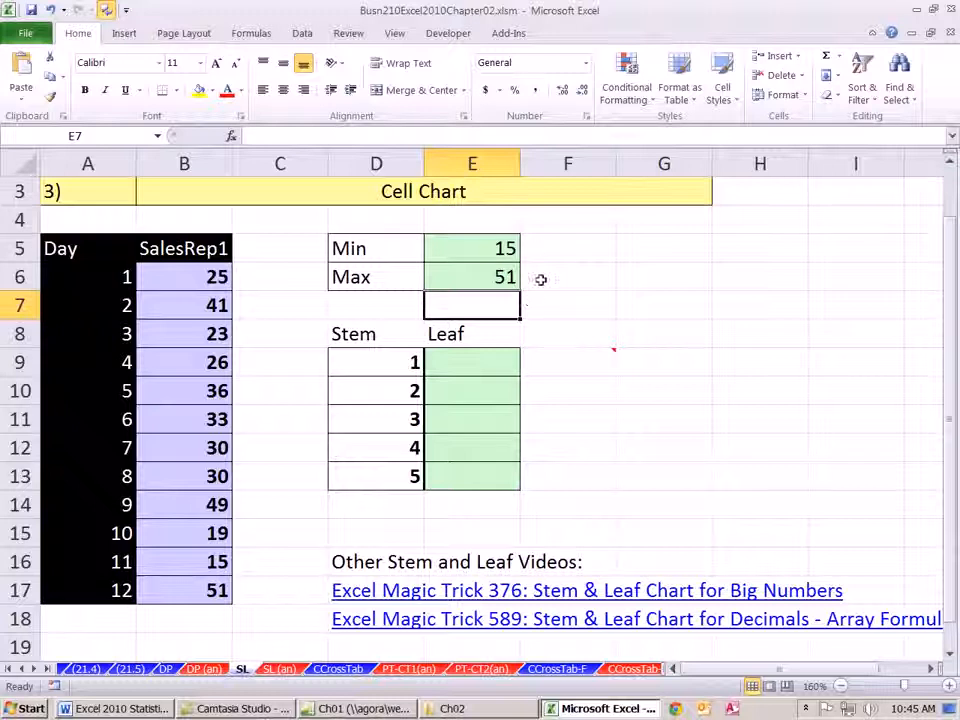
- Clear the borders of stem cells D9:D13 and reapply thin outline and inside borders with a thick line along the right edge
{"action": "left_click_drag", "start_coordinate": [411, 362], "coordinate": [404, 492]}
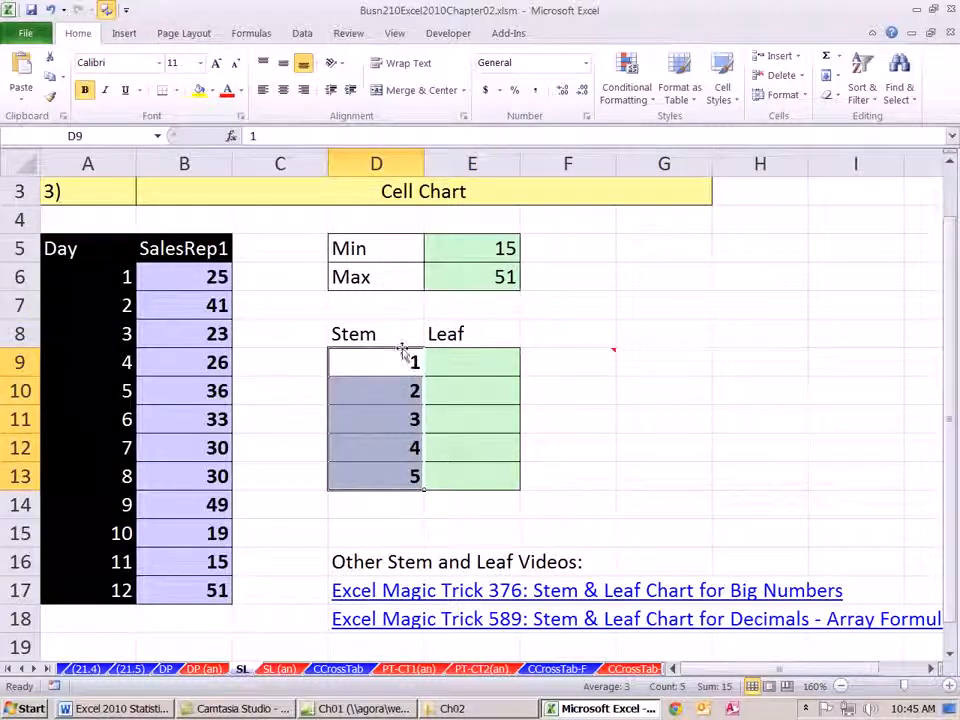
{"action": "left_click", "coordinate": [640, 504]}
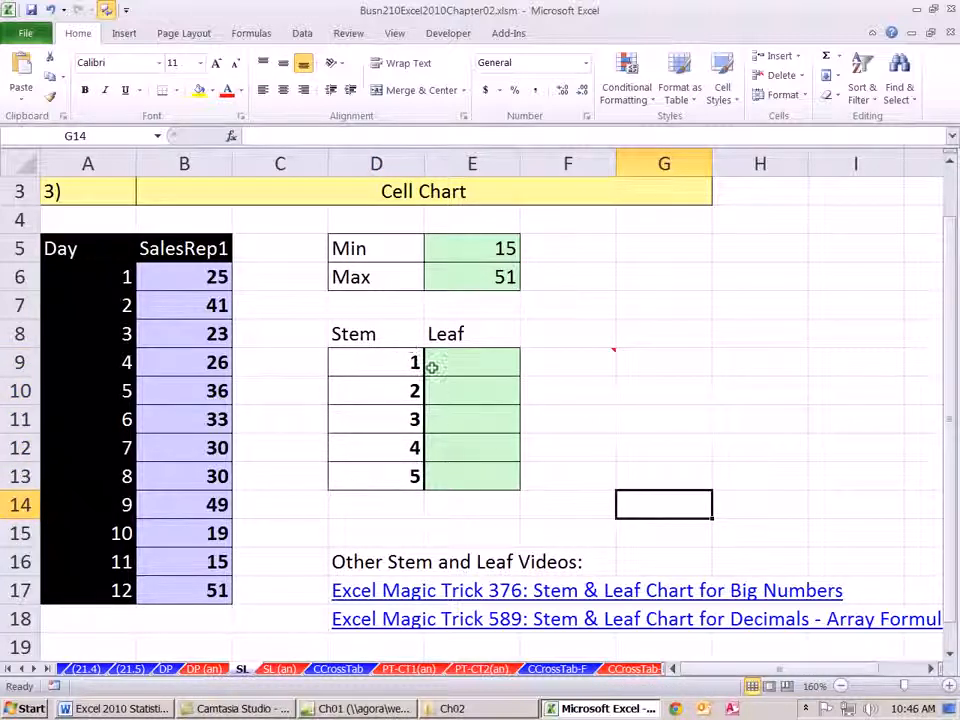
{"action": "left_click_drag", "start_coordinate": [354, 364], "coordinate": [374, 483]}
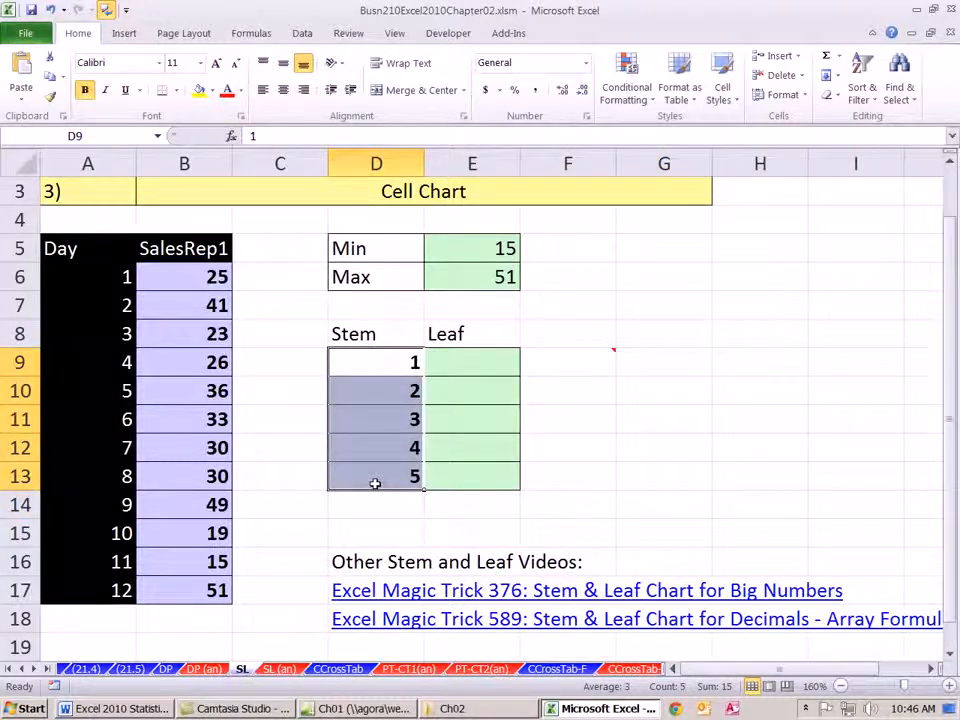
{"action": "key", "text": "ctrl+1"}
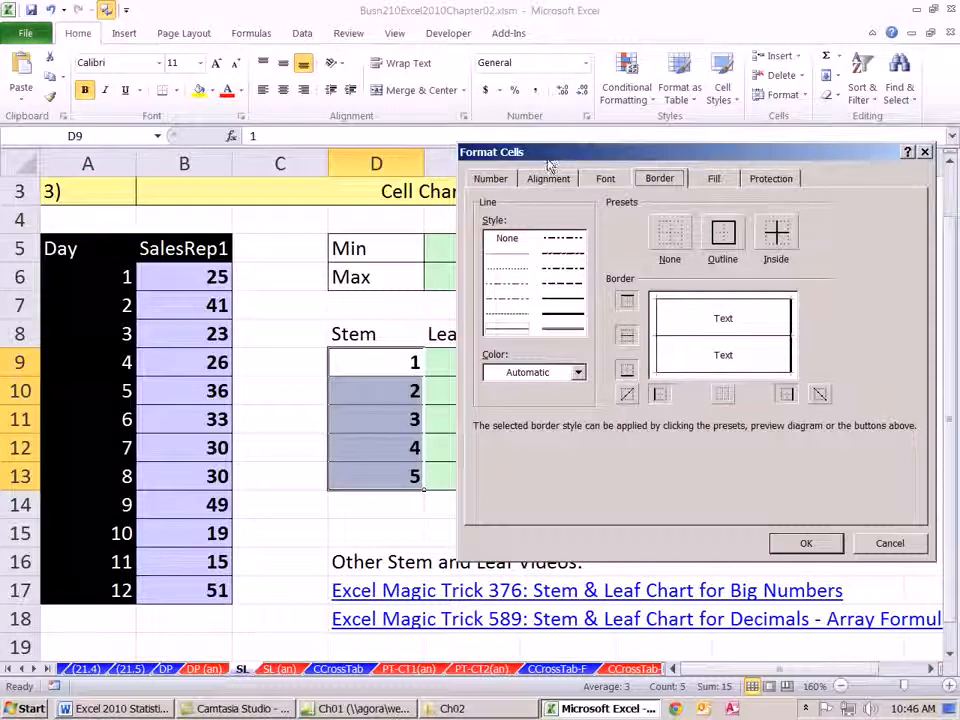
{"action": "left_click", "coordinate": [670, 240]}
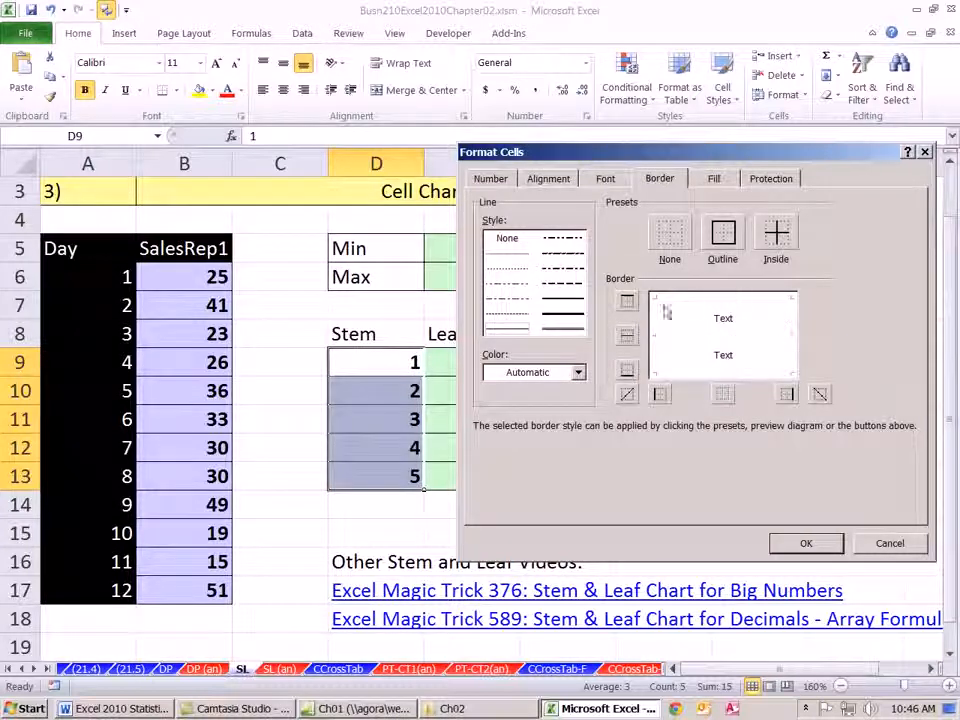
{"action": "left_click", "coordinate": [724, 234]}
{"action": "left_click", "coordinate": [780, 236]}
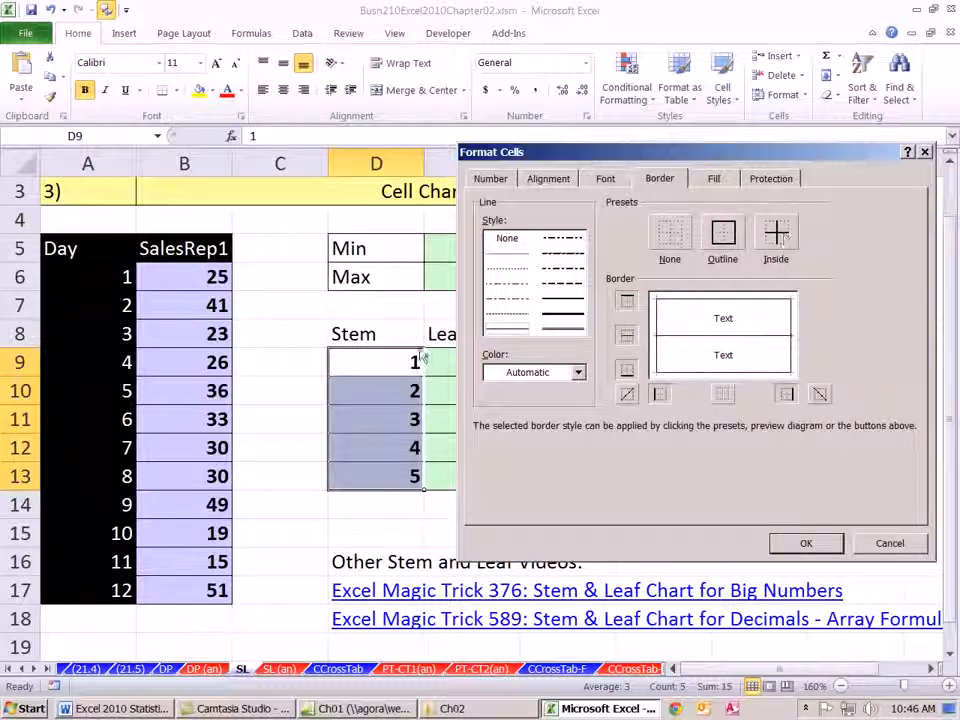
{"action": "left_click", "coordinate": [571, 319]}
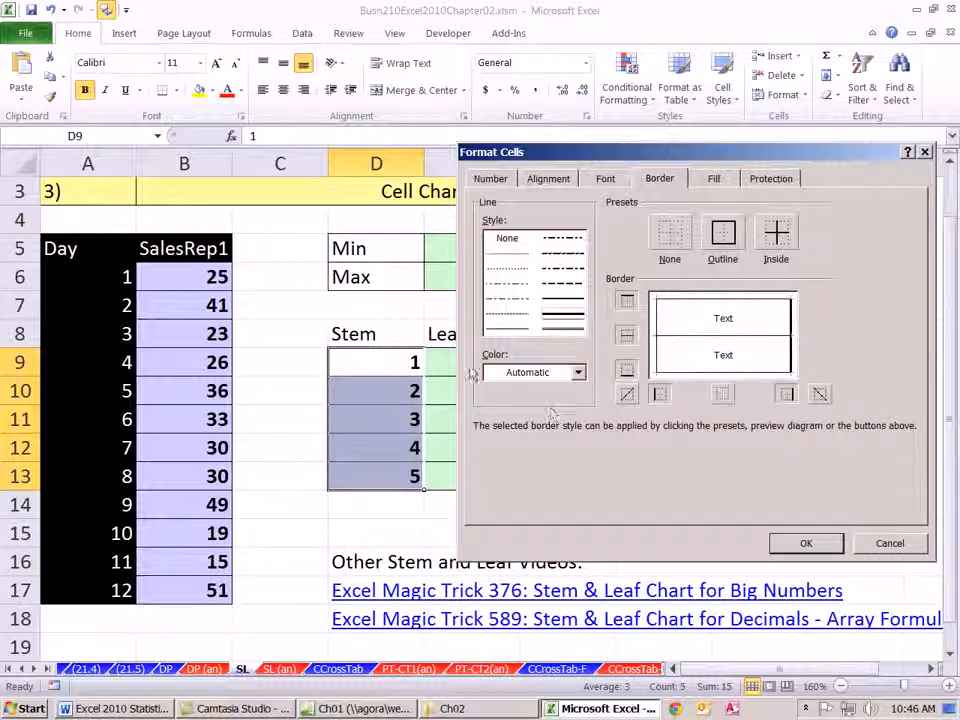
{"action": "left_click", "coordinate": [804, 545]}
{"action": "left_click", "coordinate": [669, 497]}
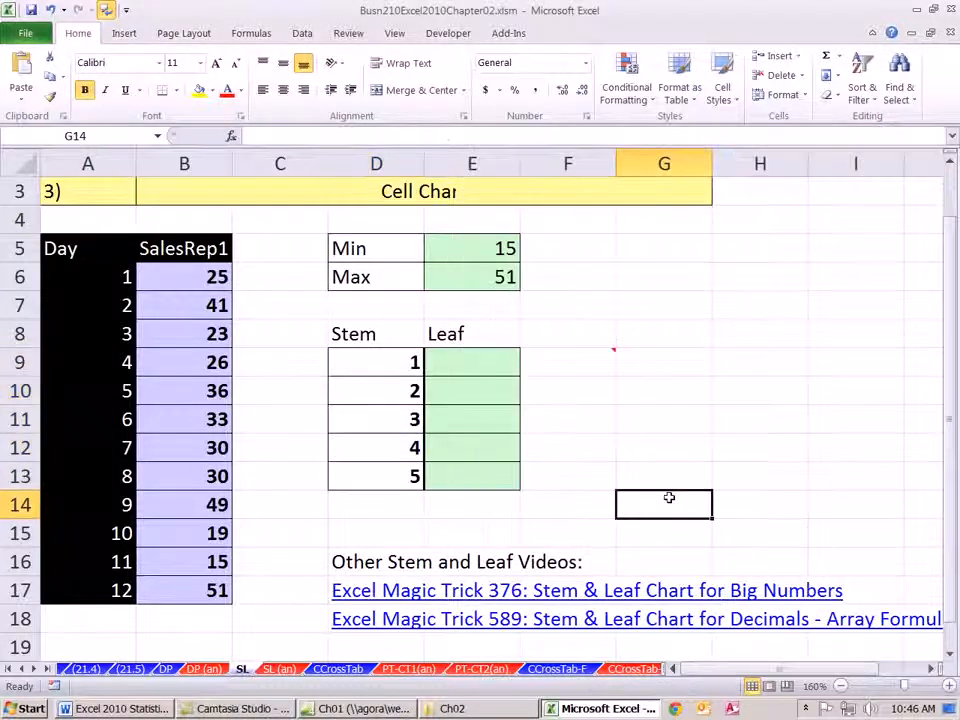
- Enter =COUNTIF($B$6:$B$17,D9*10+0) in leaf cell E9, keeping the cell selected
{"action": "left_click", "coordinate": [503, 357]}
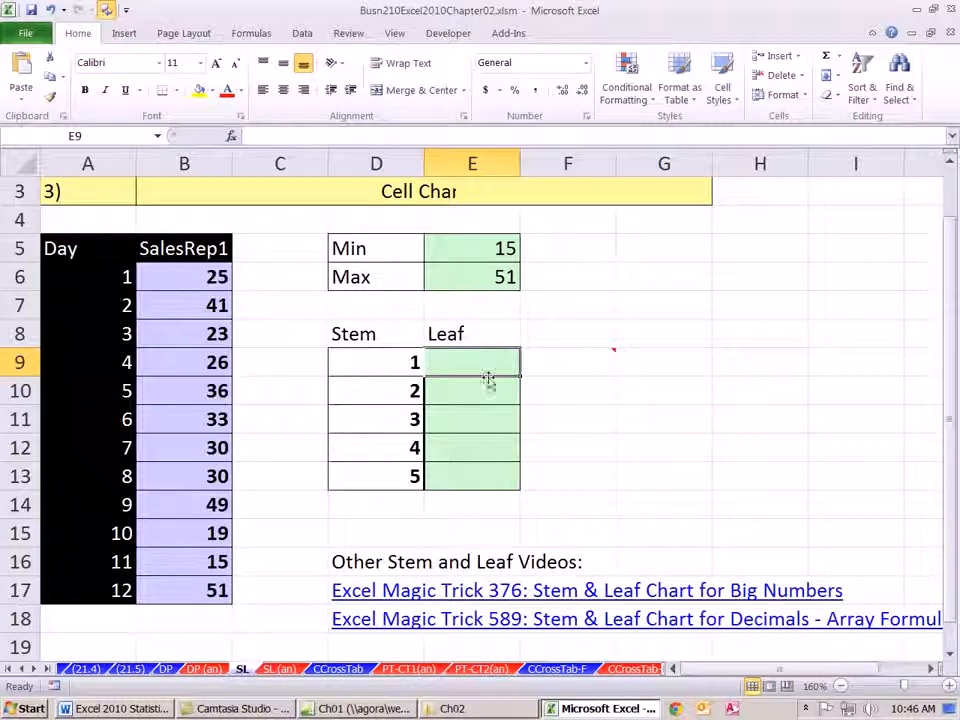
{"action": "type", "text": "=countif"}
{"action": "key", "text": "Tab"}
{"action": "left_click_drag", "start_coordinate": [213, 276], "coordinate": [213, 590]}
{"action": "key", "text": "F4"}
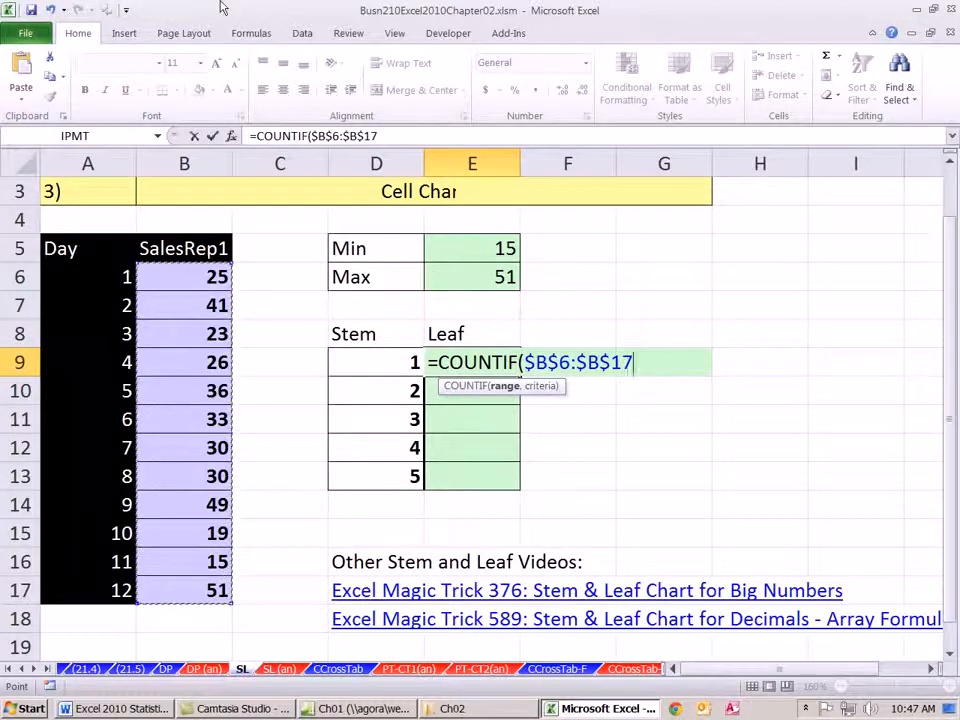
{"action": "type", "text": ","}
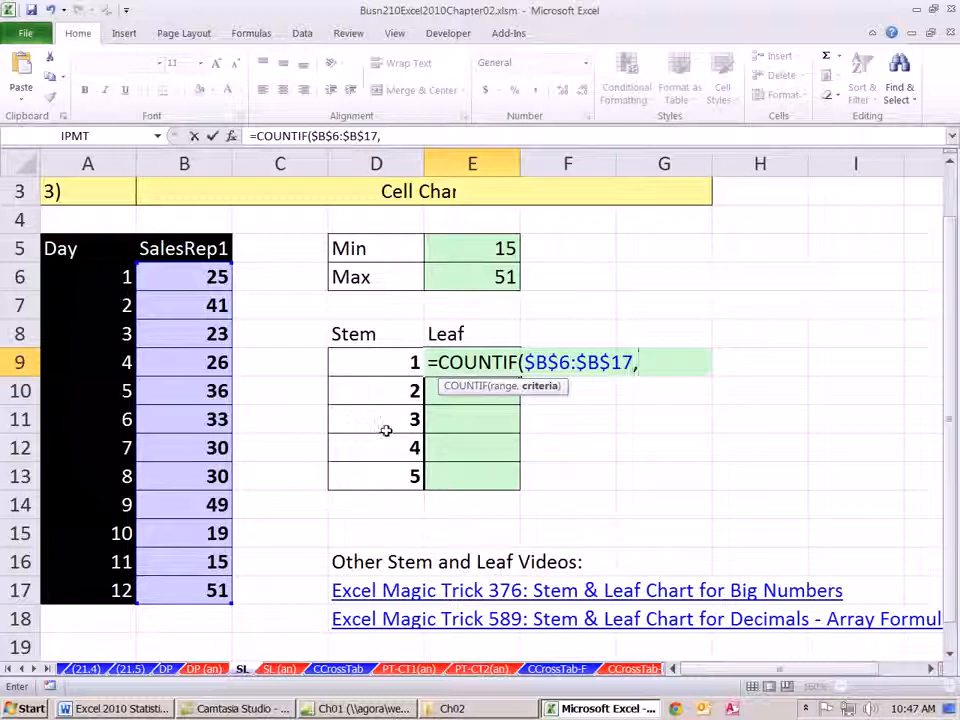
{"action": "left_click", "coordinate": [393, 367]}
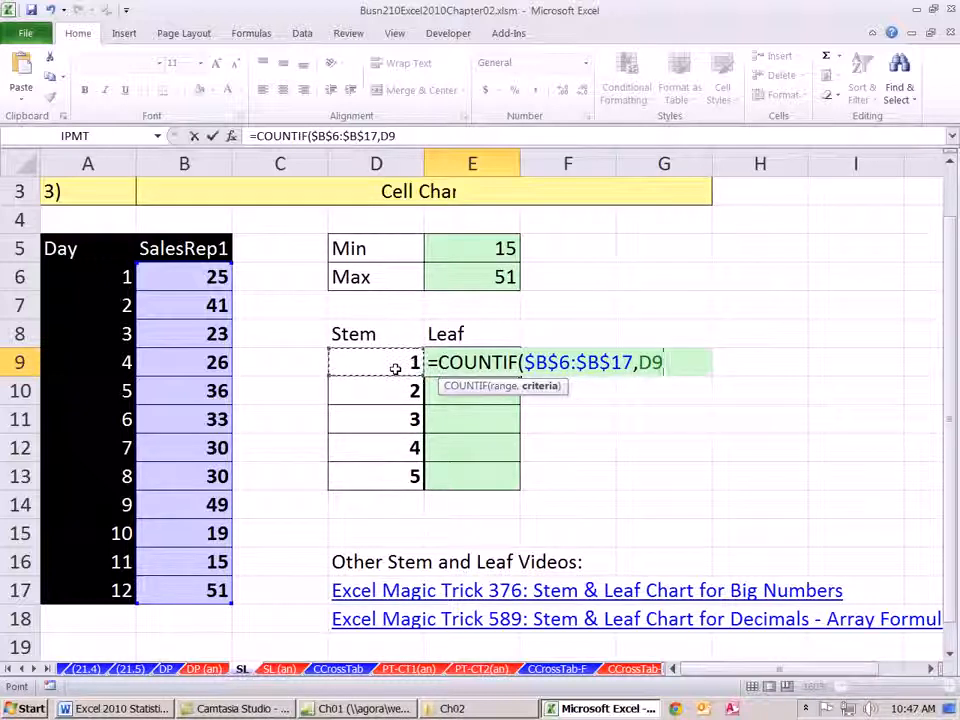
{"action": "type", "text": "*10+"}
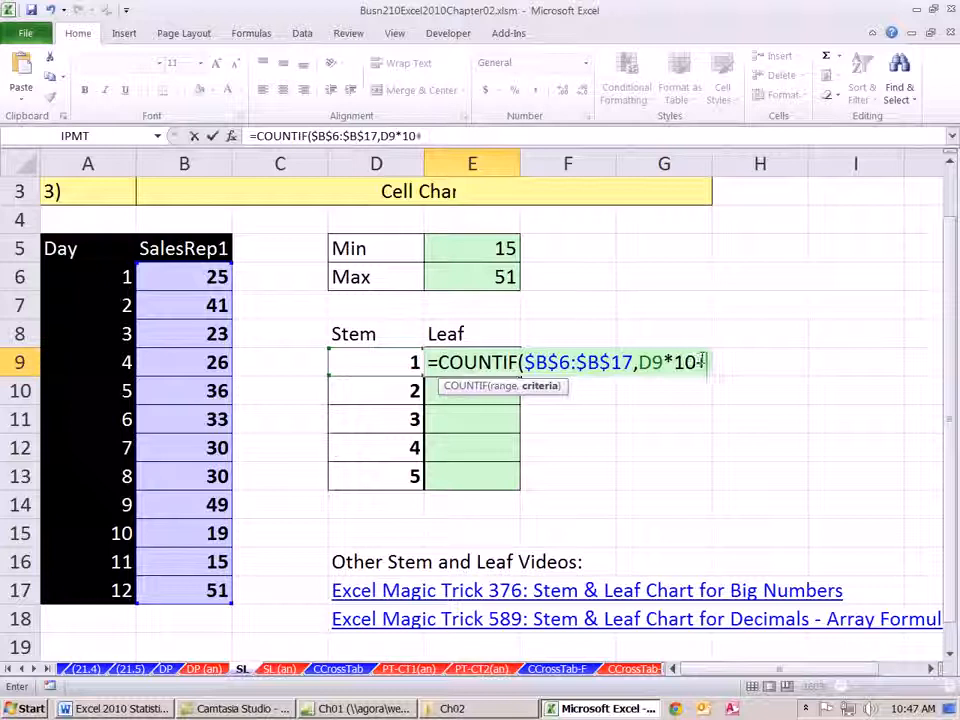
{"action": "type", "text": "0"}
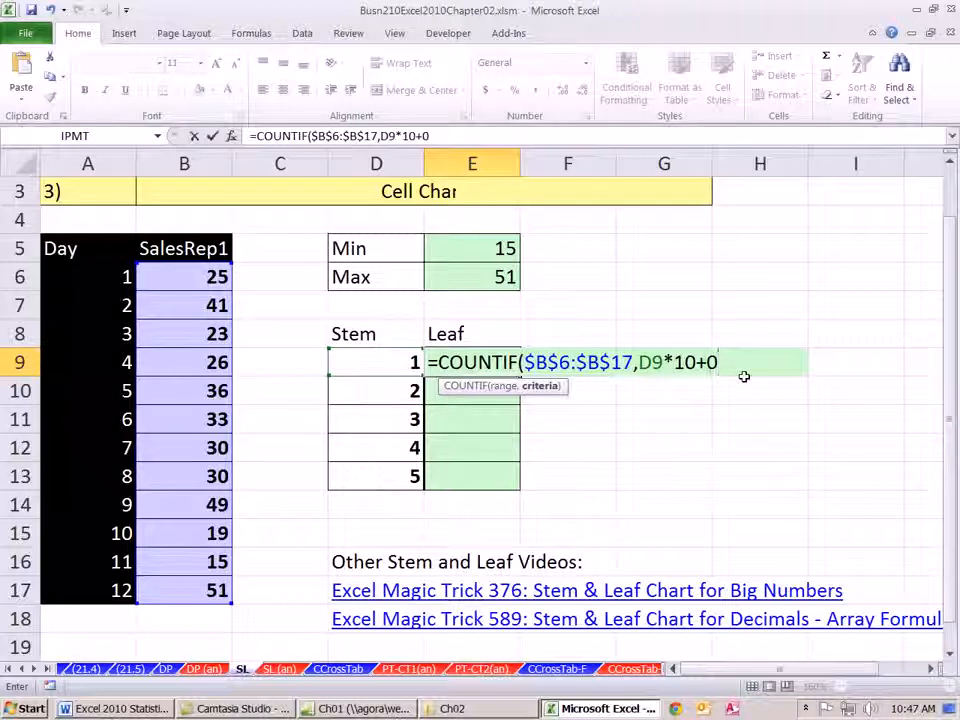
{"action": "type", "text": ")"}
{"action": "key", "text": "ctrl+Return"}
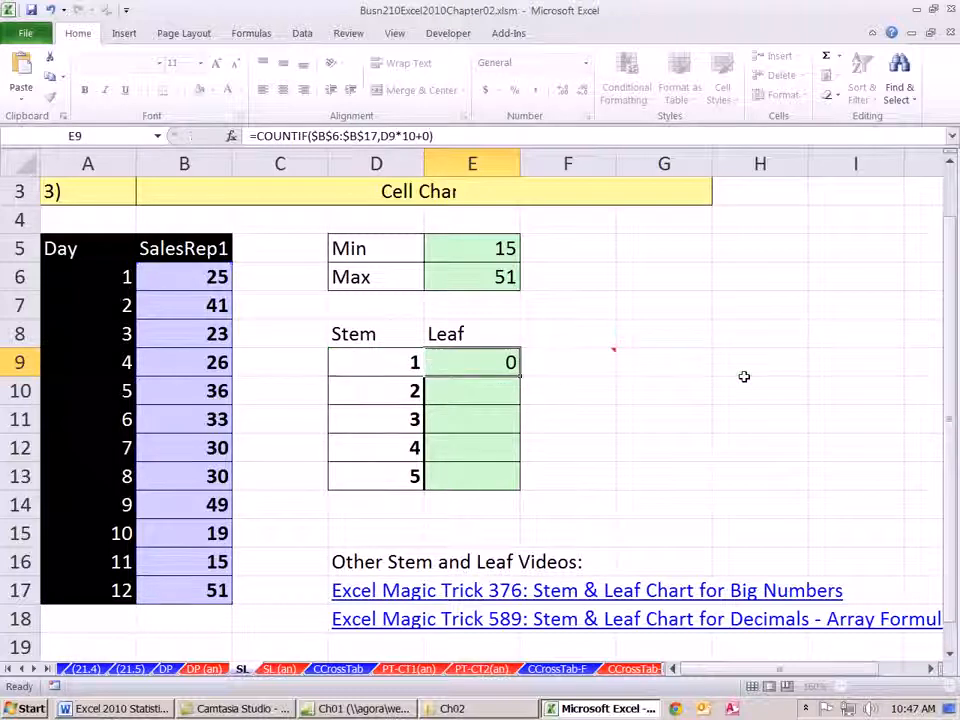
- Copy the COUNTIF formula down through E13 and compare the leaf results with the finished display on the SL (an) sheet
{"action": "double_click", "coordinate": [520, 378]}
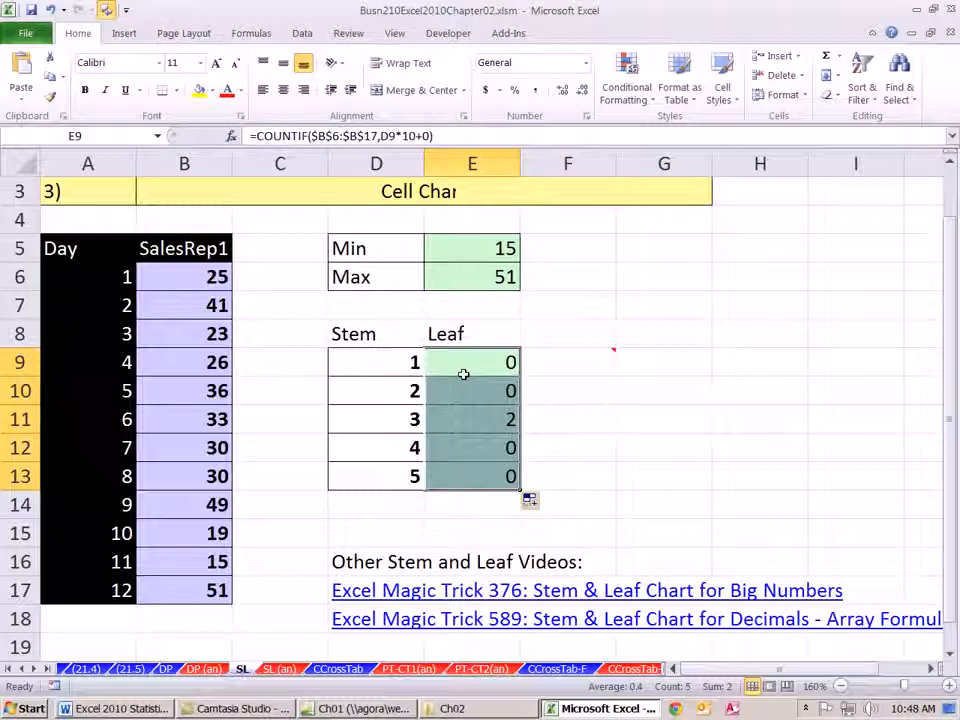
{"action": "left_click", "coordinate": [466, 426]}
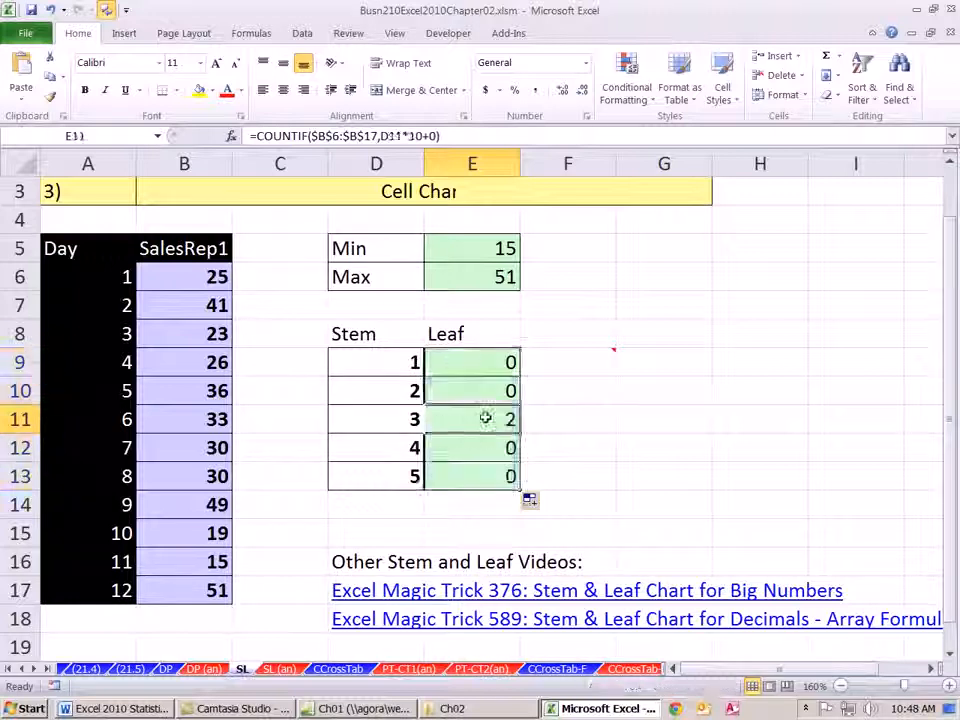
{"action": "left_click", "coordinate": [279, 668]}
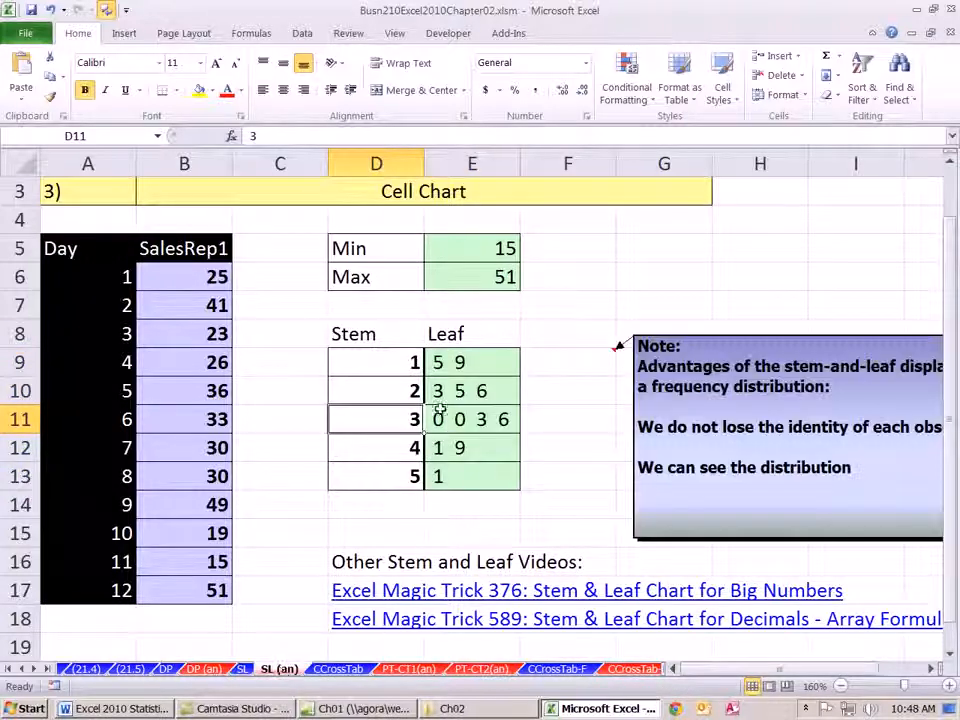
{"action": "left_click", "coordinate": [242, 668]}
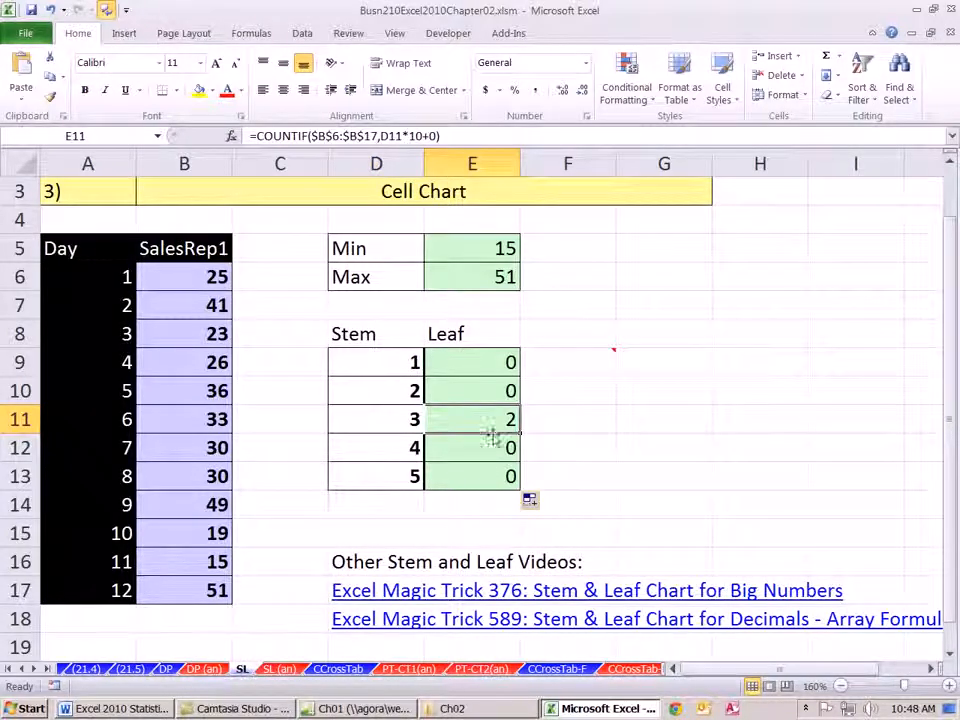
- Wrap the E9 formula as =REPT(" 0 ",COUNTIF($B$6:$B$17,D9*10+0)) and copy it down through E13
{"action": "double_click", "coordinate": [483, 362]}
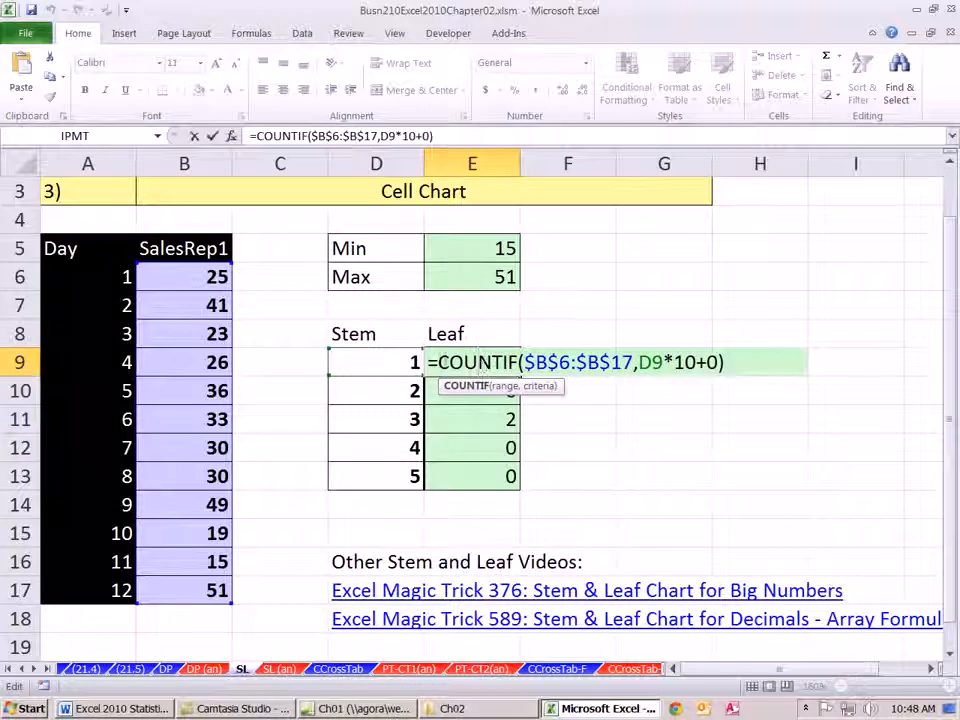
{"action": "type", "text": "rept"}
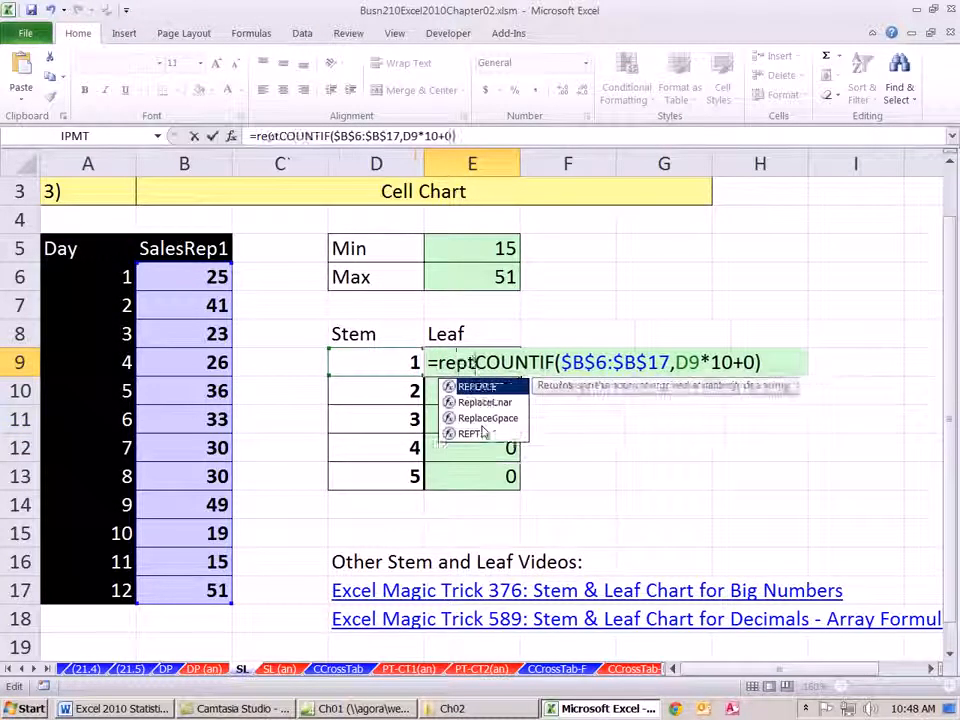
{"action": "key", "text": "Tab"}
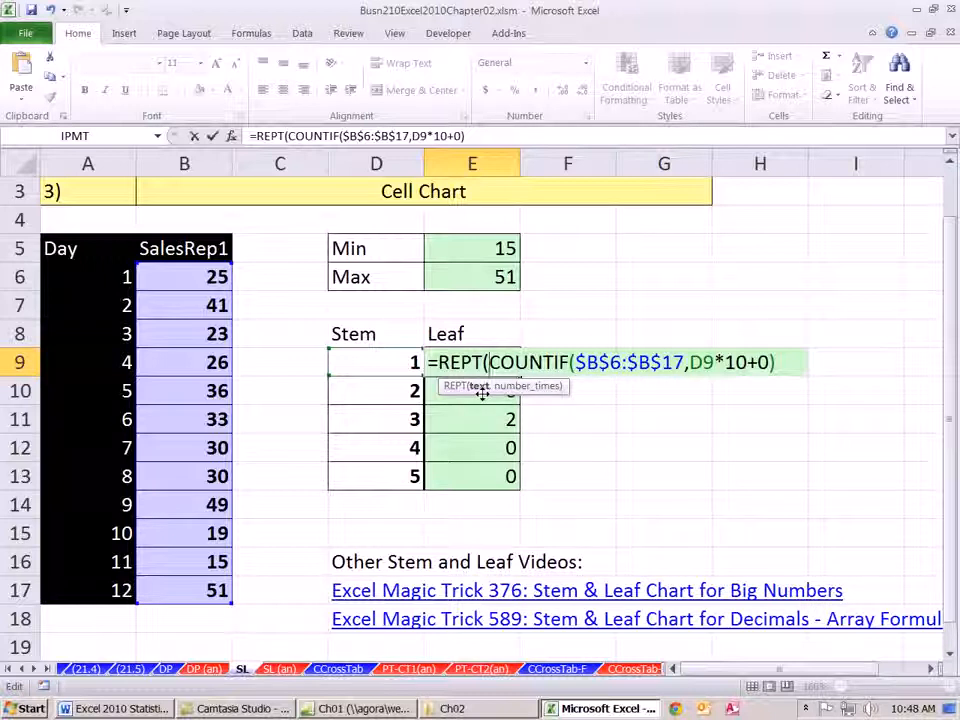
{"action": "type", "text": "\""}
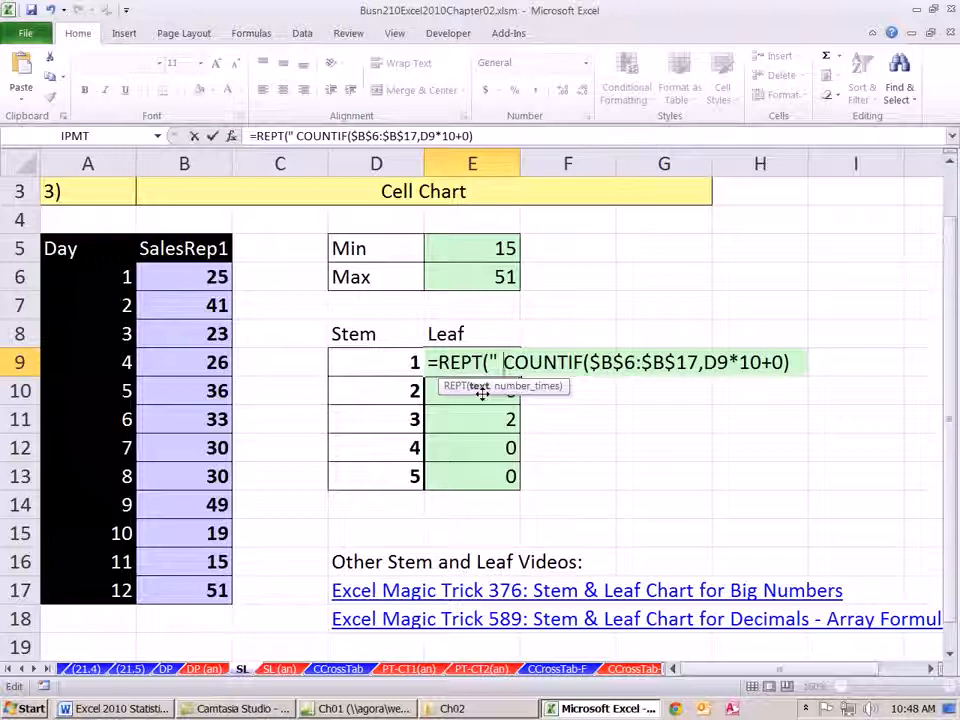
{"action": "type", "text": " 0\""}
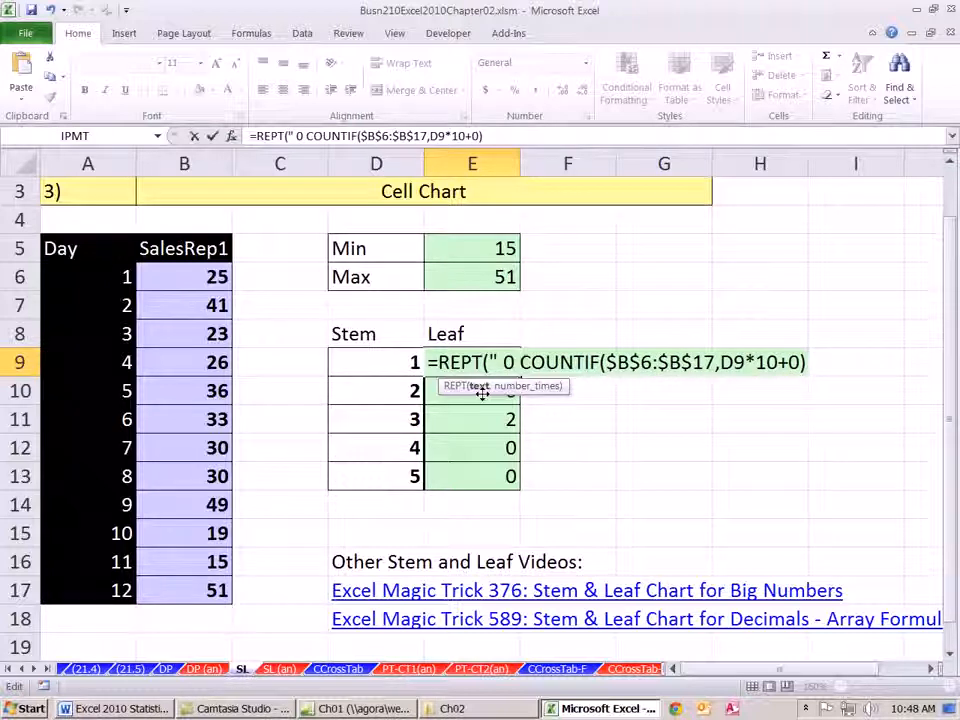
{"action": "type", "text": "\""}
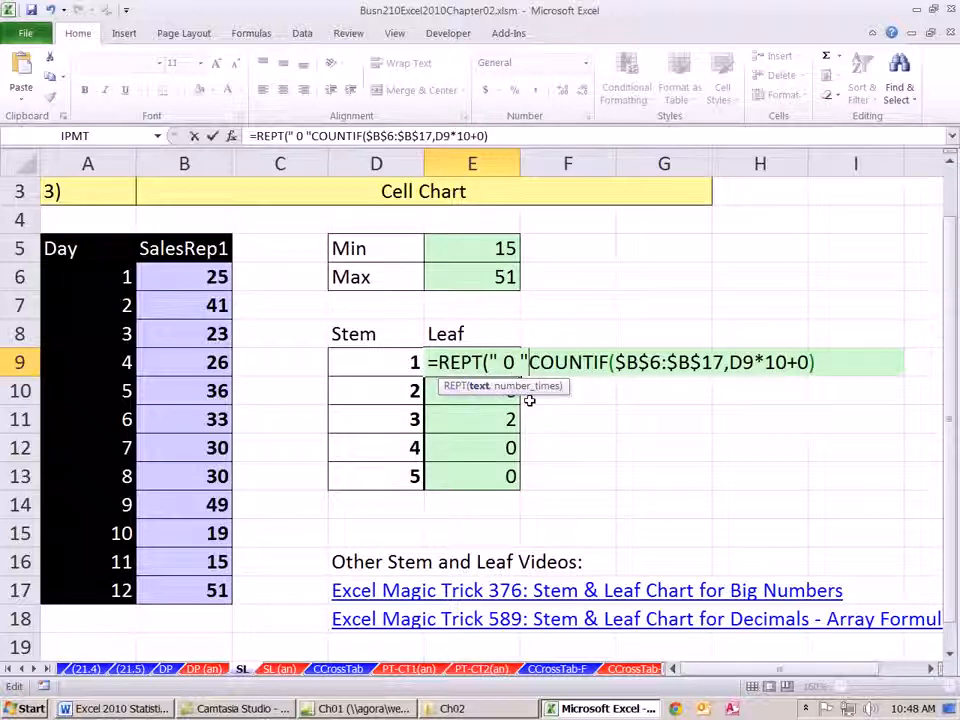
{"action": "type", "text": ","}
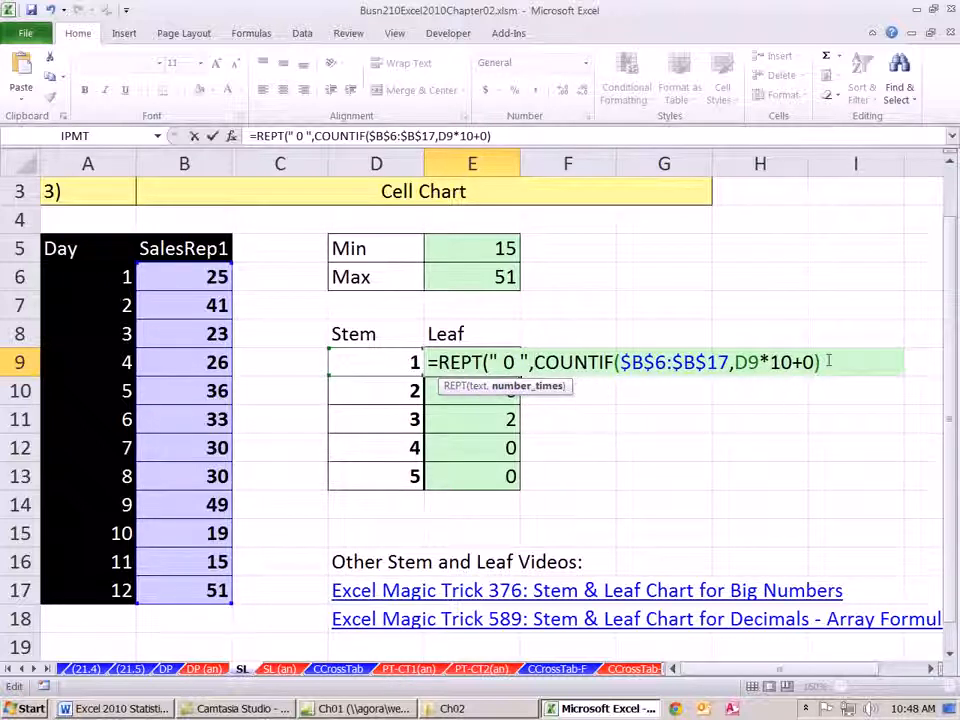
{"action": "type", "text": ")"}
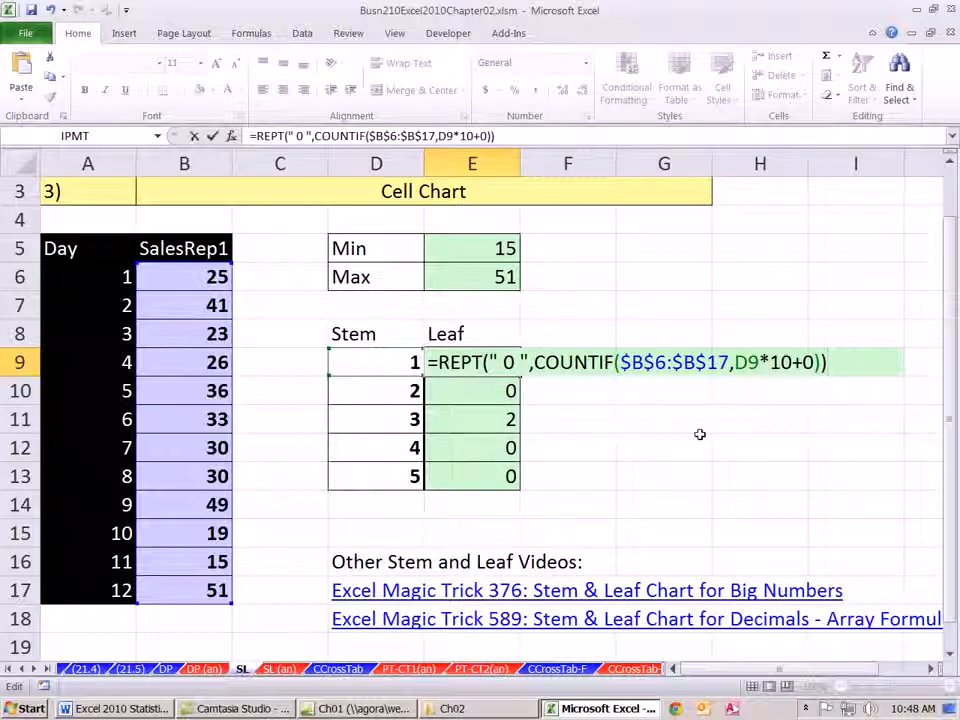
{"action": "key", "text": "ctrl+Return"}
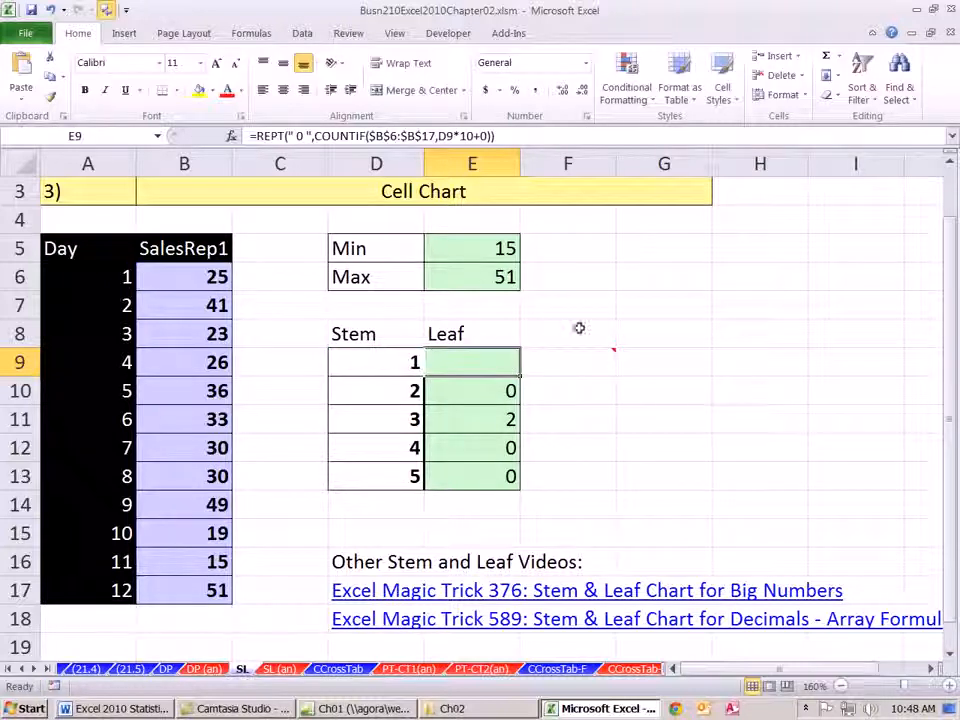
{"action": "double_click", "coordinate": [520, 376]}
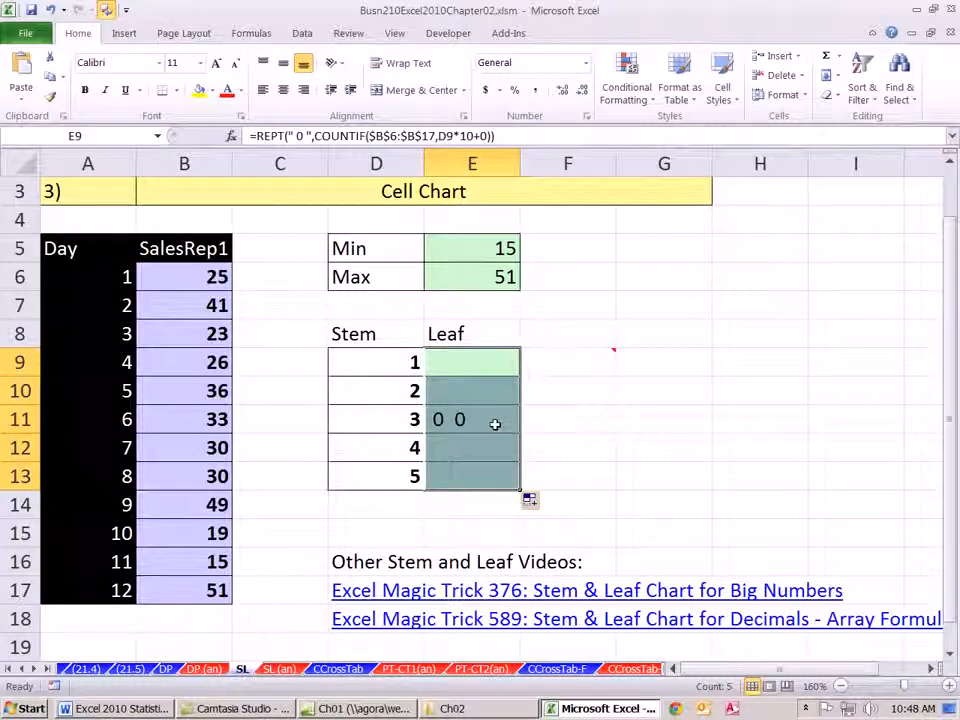
- Copy the whole REPT expression in E9 and append the duplicate to the end of the formula, joined with &
{"action": "left_click", "coordinate": [499, 362]}
{"action": "key", "text": "F2"}
{"action": "left_click_drag", "start_coordinate": [443, 362], "coordinate": [885, 358]}
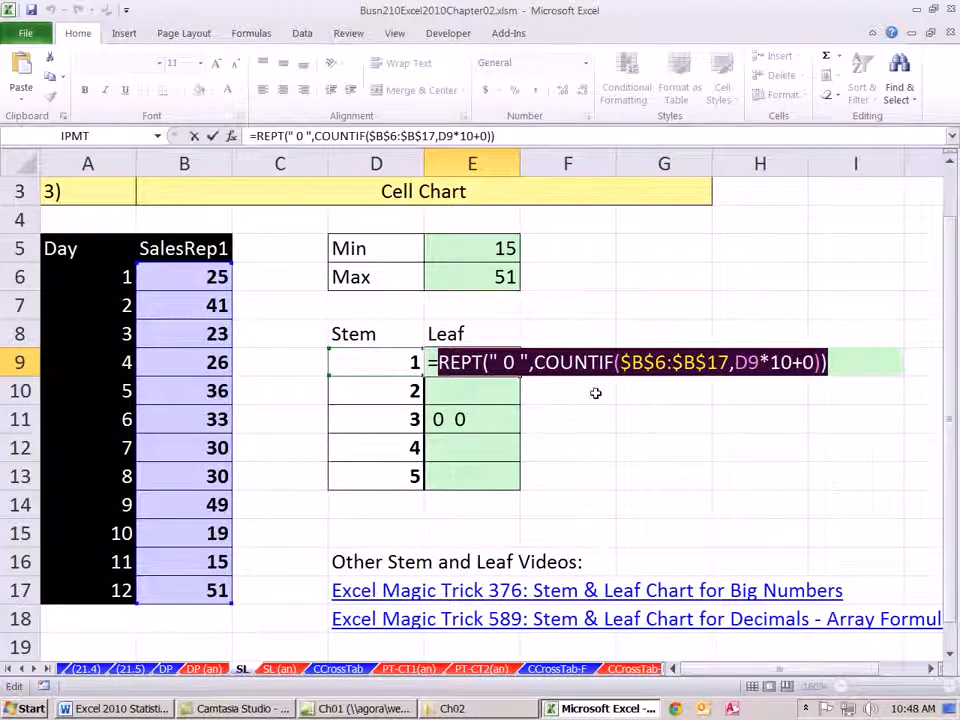
{"action": "left_click", "coordinate": [531, 362]}
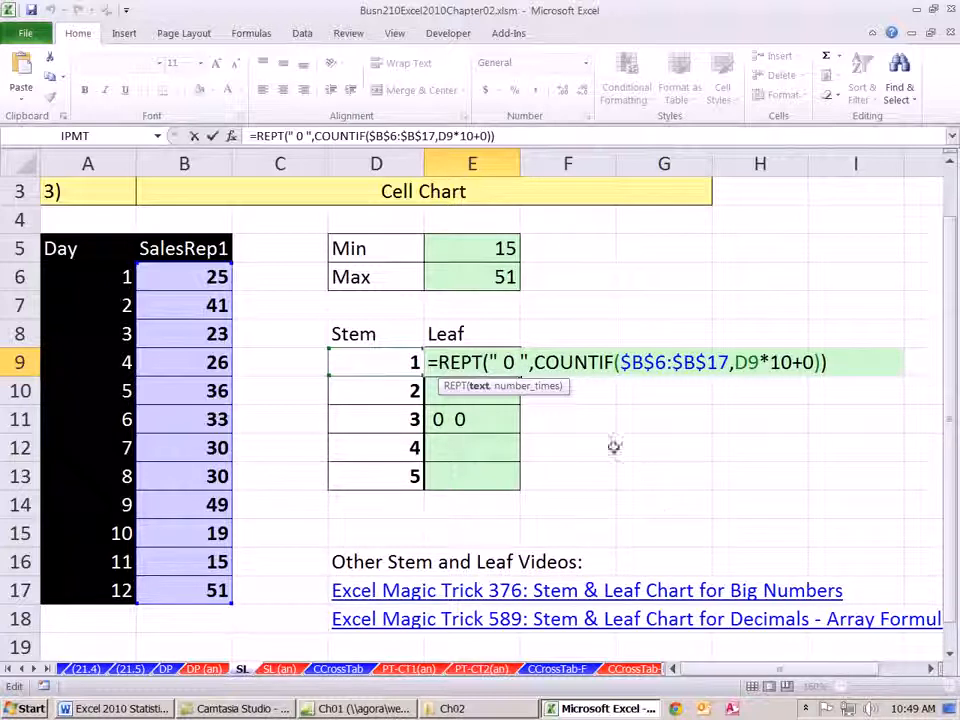
{"action": "left_click_drag", "start_coordinate": [438, 363], "coordinate": [829, 363]}
{"action": "key", "text": "ctrl+c"}
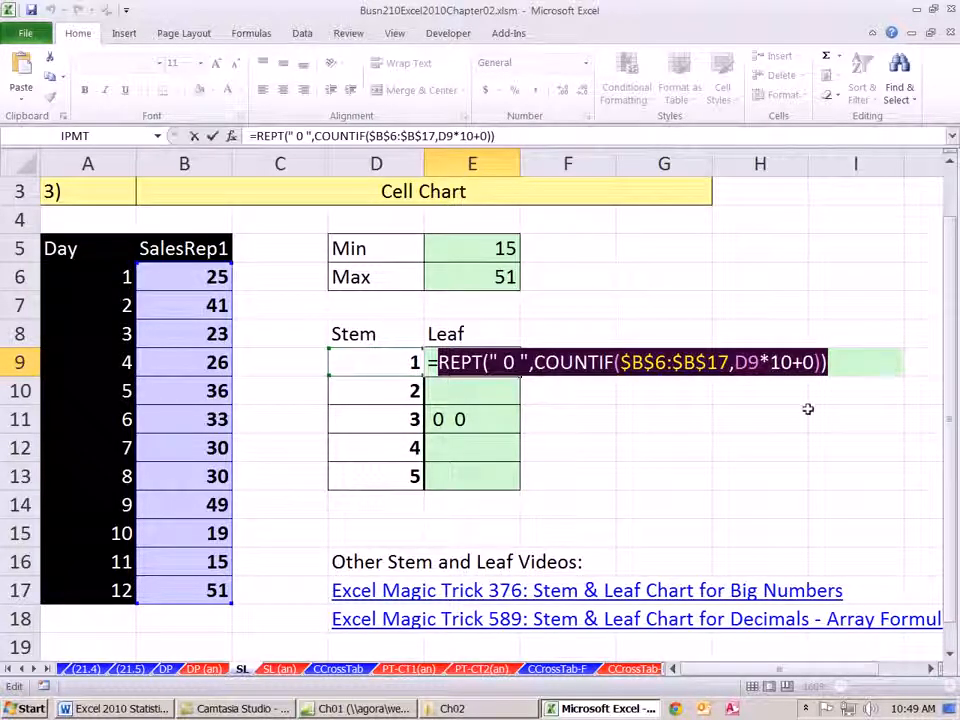
{"action": "left_click", "coordinate": [832, 363]}
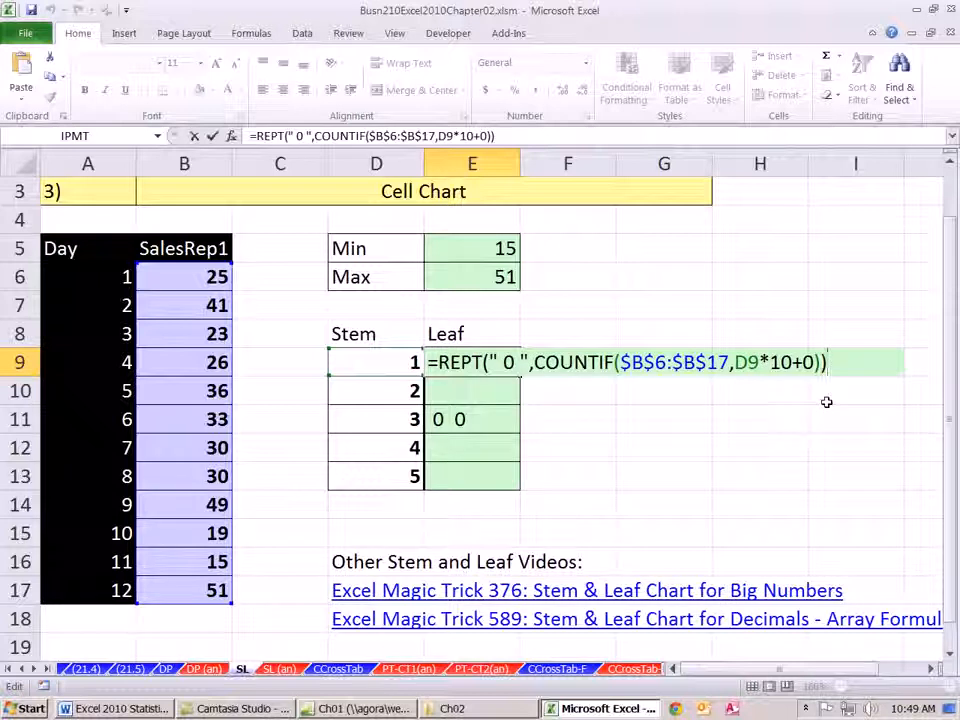
{"action": "type", "text": "&"}
{"action": "key", "text": "ctrl+v"}
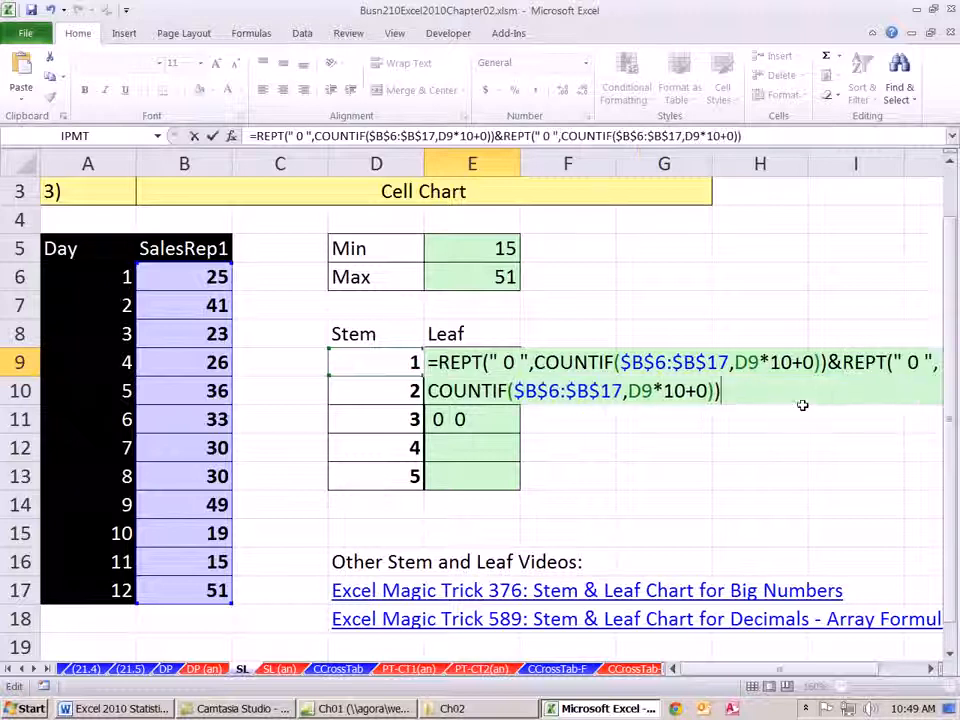
- Change the second REPT term in E9 to text " 1 " and criteria D9*10+1, and copy the formula down through E13
{"action": "double_click", "coordinate": [912, 362]}
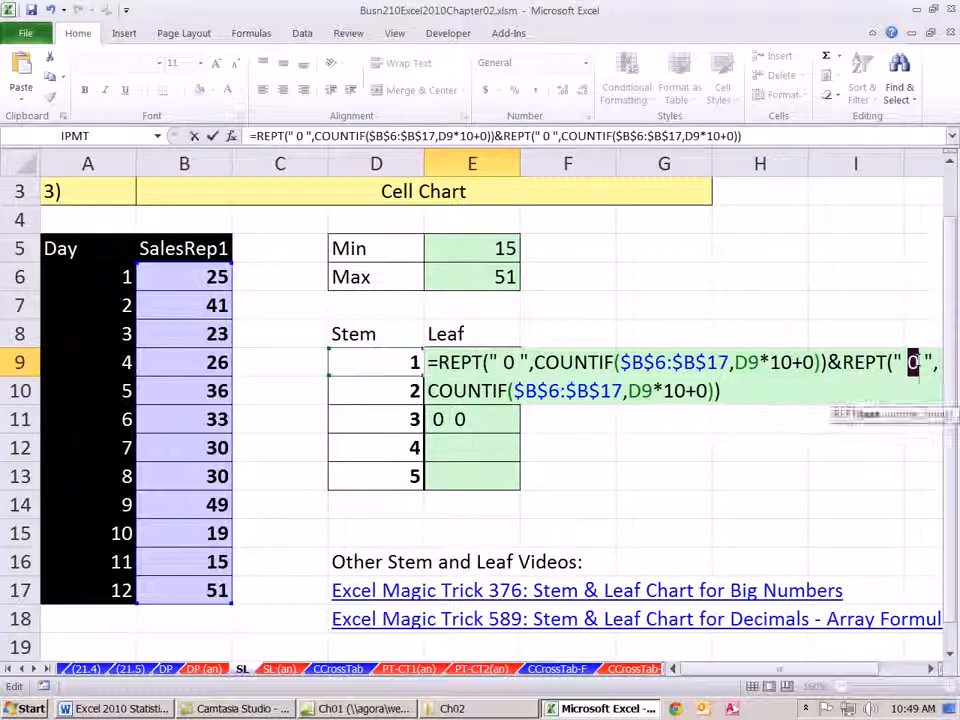
{"action": "type", "text": "1"}
{"action": "double_click", "coordinate": [701, 391]}
{"action": "type", "text": "1"}
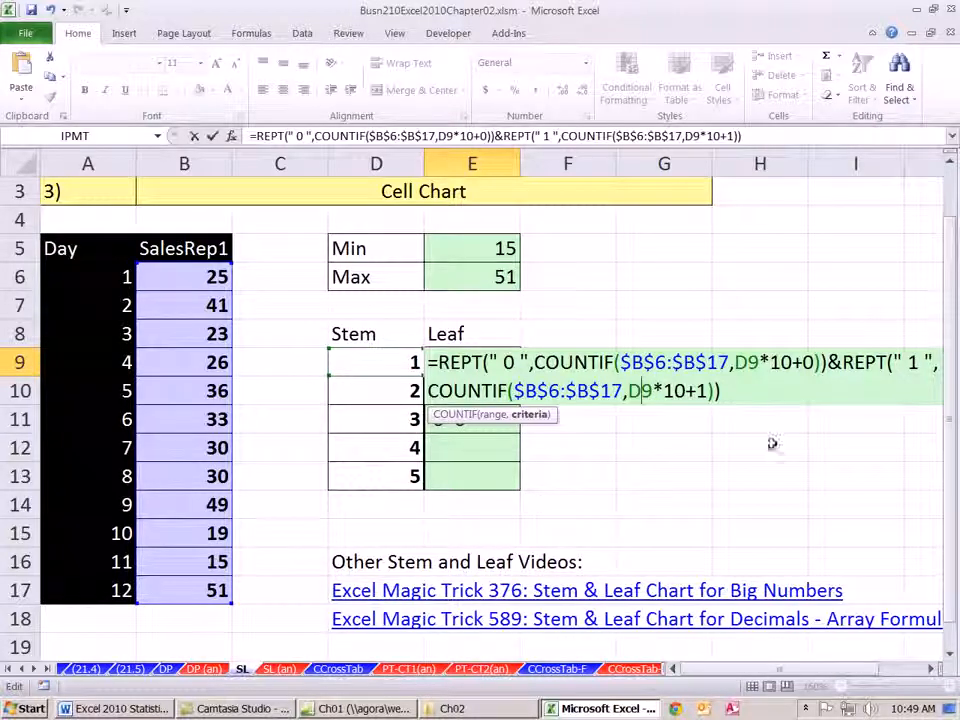
{"action": "key", "text": "ctrl+Return"}
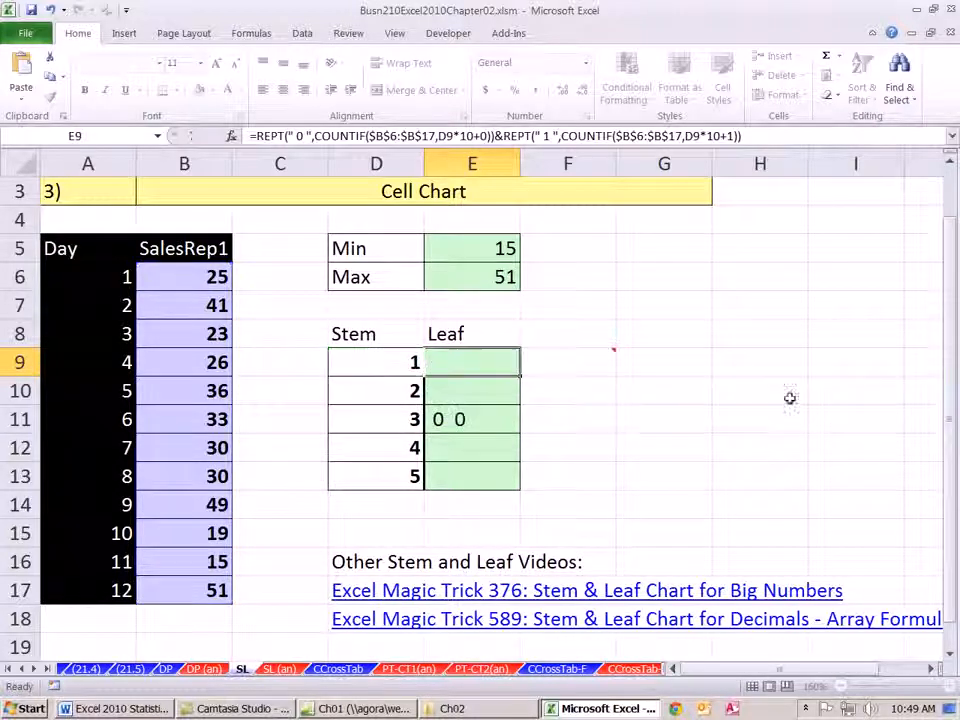
{"action": "double_click", "coordinate": [519, 377]}
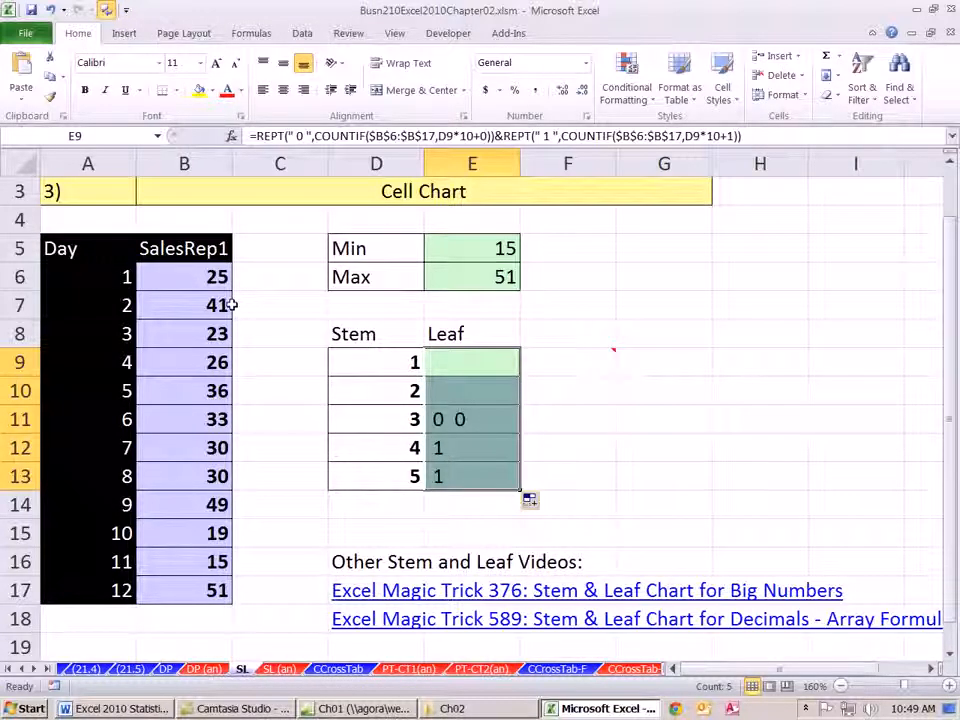
- Append a copy of the &REPT(" 1 ") term in E9, edit it to " 2 " and D9*10+2, and fill down through E13
{"action": "double_click", "coordinate": [452, 362]}
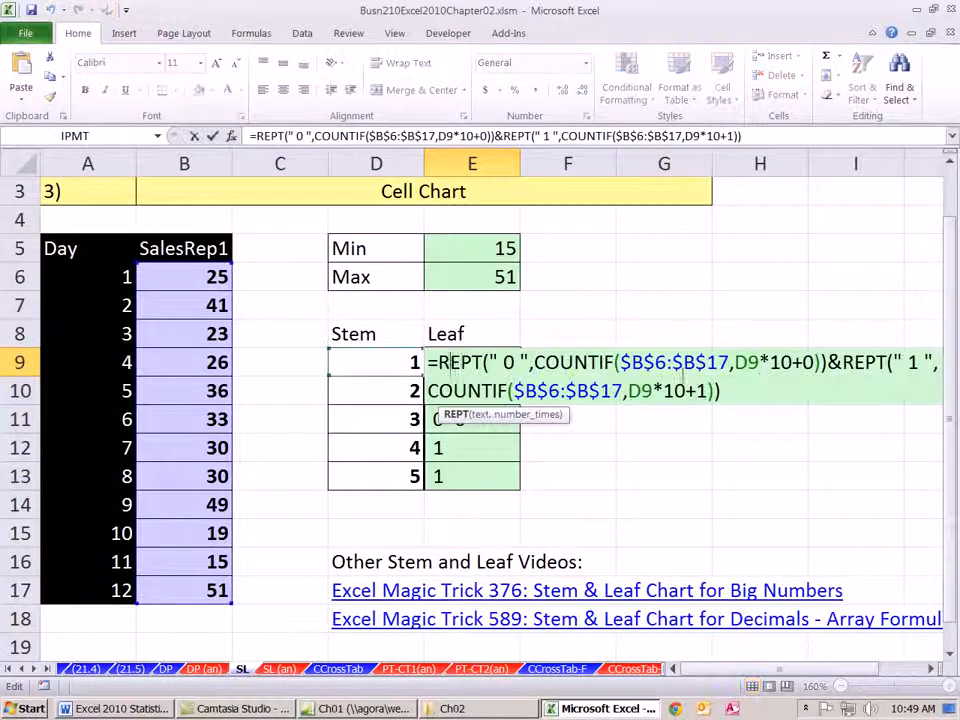
{"action": "left_click_drag", "start_coordinate": [721, 391], "coordinate": [828, 362]}
{"action": "key", "text": "ctrl+c"}
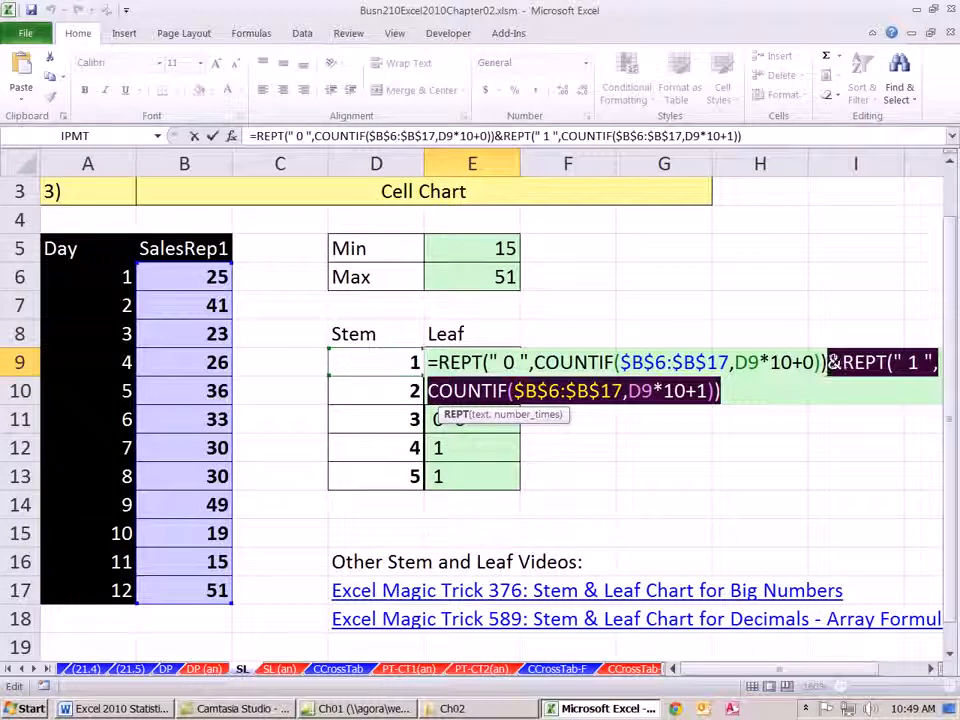
{"action": "left_click", "coordinate": [741, 392]}
{"action": "key", "text": "ctrl+v"}
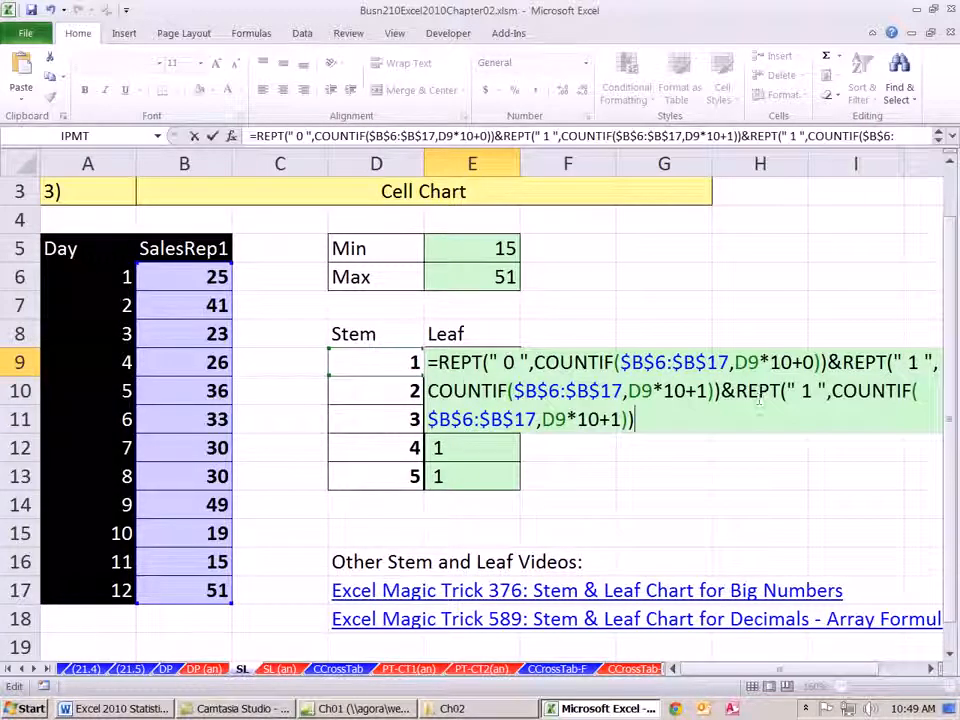
{"action": "double_click", "coordinate": [806, 391]}
{"action": "type", "text": "2"}
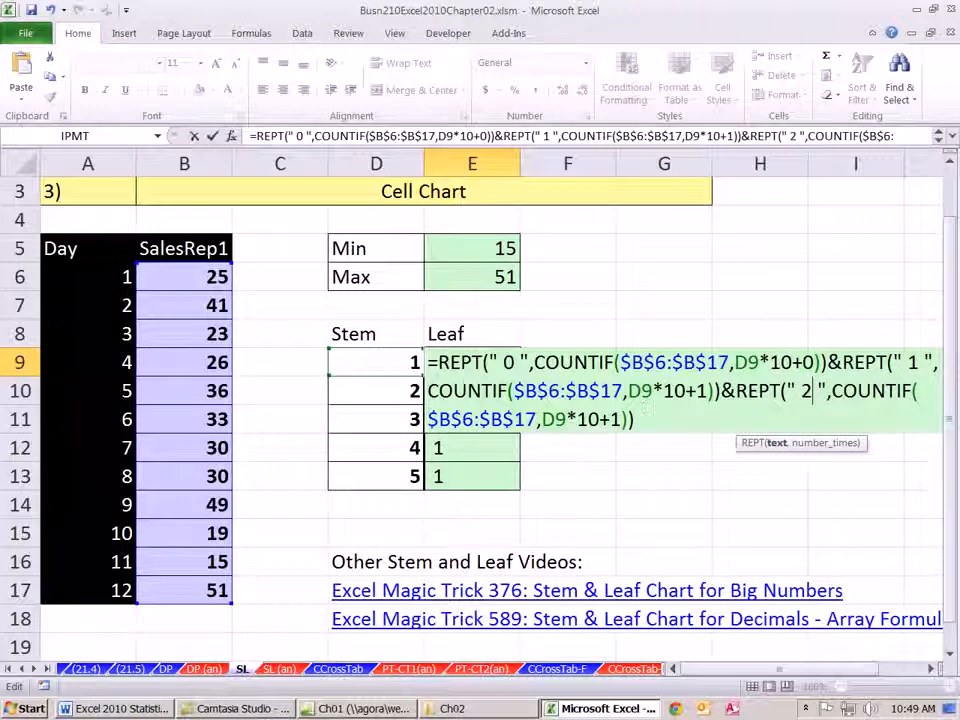
{"action": "double_click", "coordinate": [612, 419]}
{"action": "type", "text": "2"}
{"action": "key", "text": "ctrl+Return"}
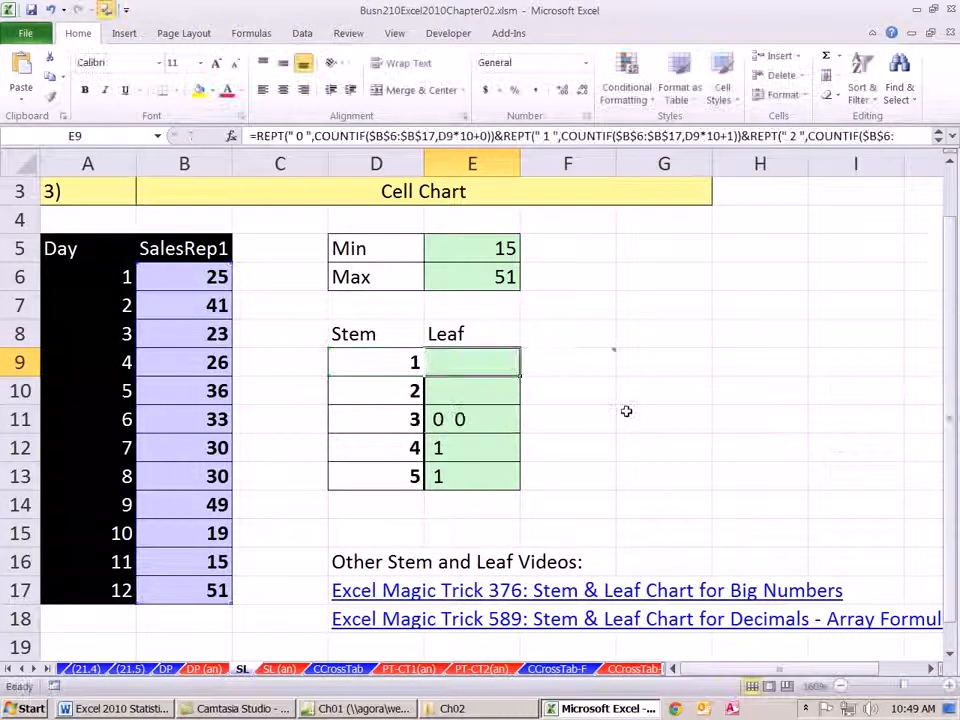
{"action": "double_click", "coordinate": [518, 376]}
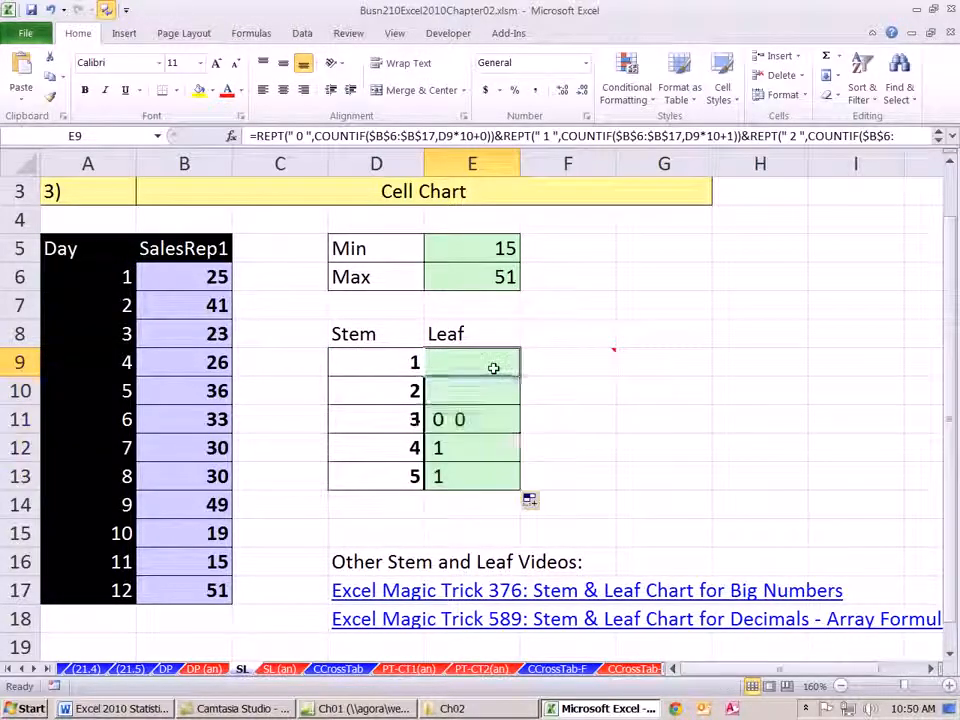
- Append &REPT(" 3 ",COUNTIF($B$6:$B$17,D9*10+3)) to the E9 formula and copy it down through E13
{"action": "double_click", "coordinate": [492, 366]}
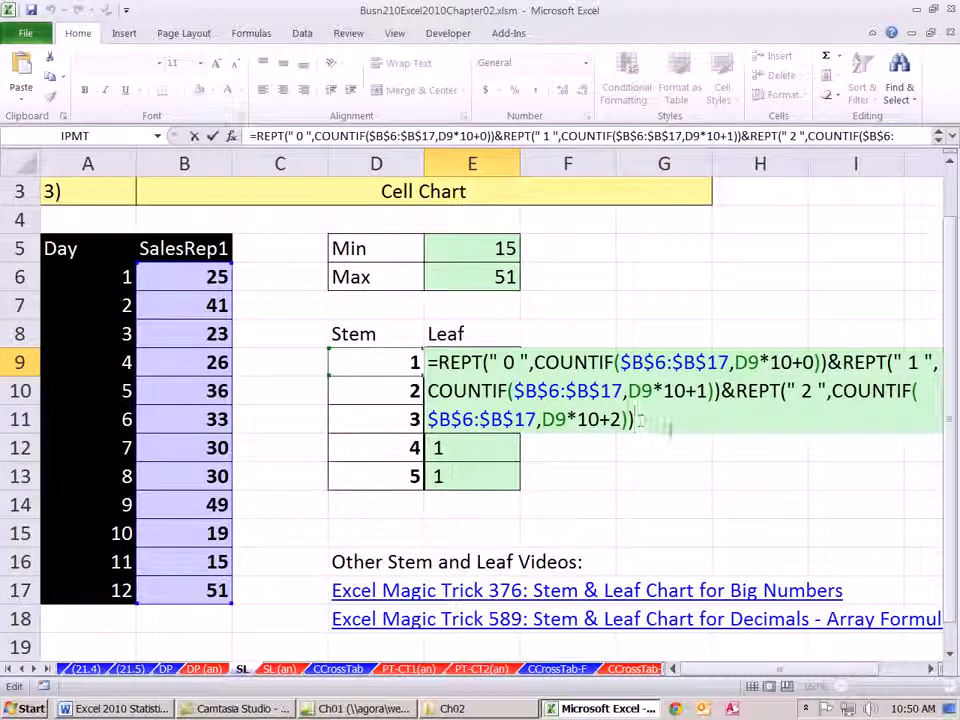
{"action": "key", "text": "ctrl+v"}
{"action": "double_click", "coordinate": [720, 419]}
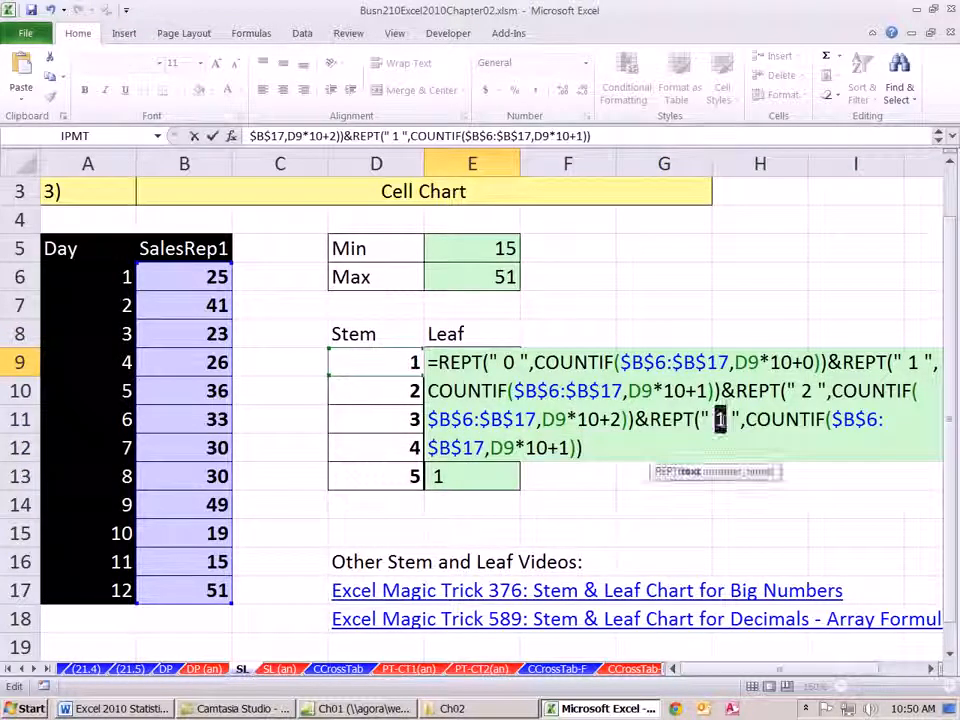
{"action": "type", "text": "3"}
{"action": "double_click", "coordinate": [562, 448]}
{"action": "type", "text": "3"}
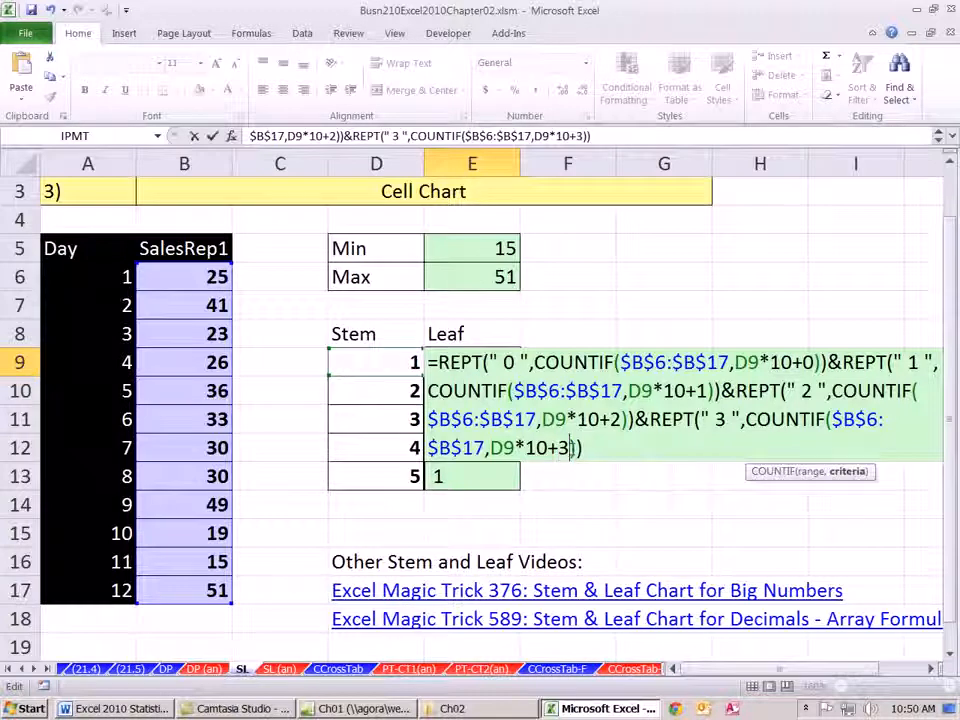
{"action": "key", "text": "ctrl+Return"}
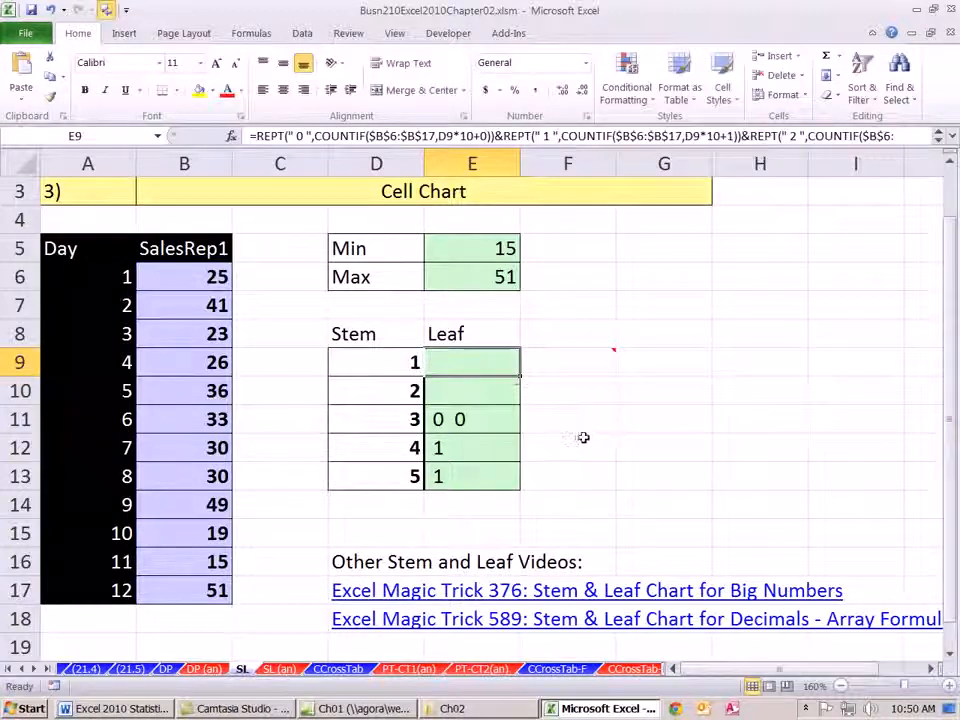
{"action": "double_click", "coordinate": [519, 376]}
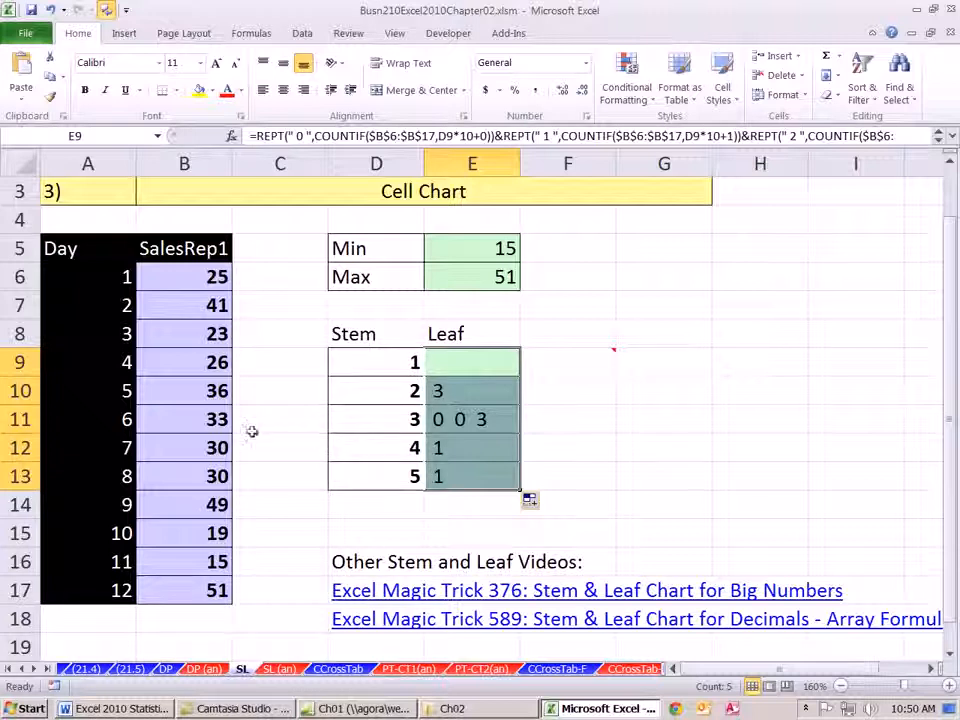
- Append six more copies of &REPT(" 1 ",COUNTIF($B$6:$B$17,D9*10+1)) to the end of the E9 formula
{"action": "double_click", "coordinate": [478, 364]}
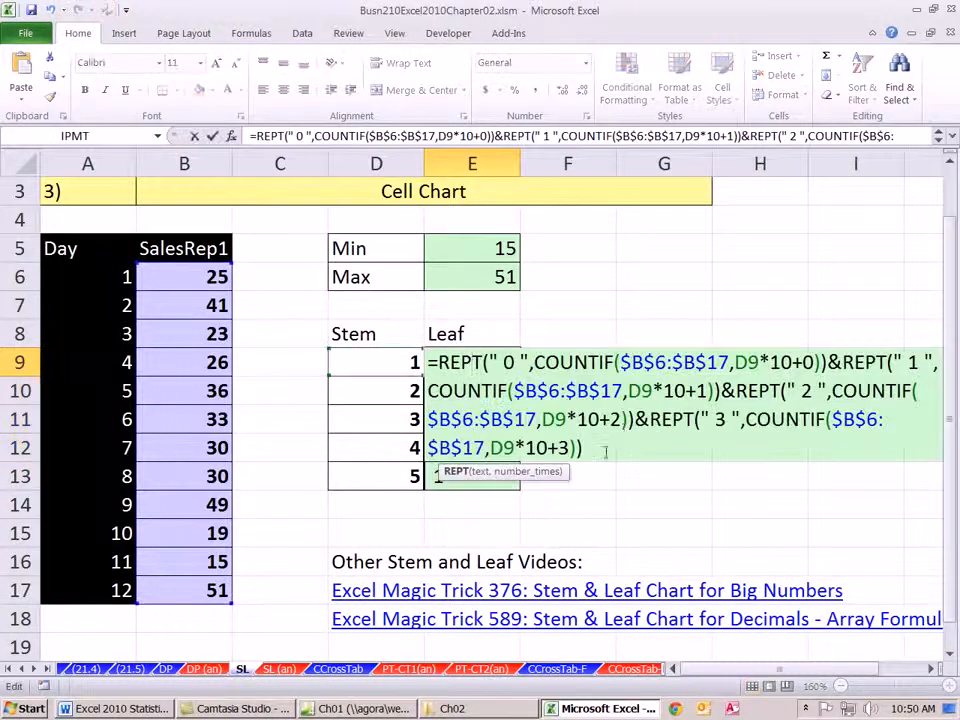
{"action": "left_click", "coordinate": [604, 451]}
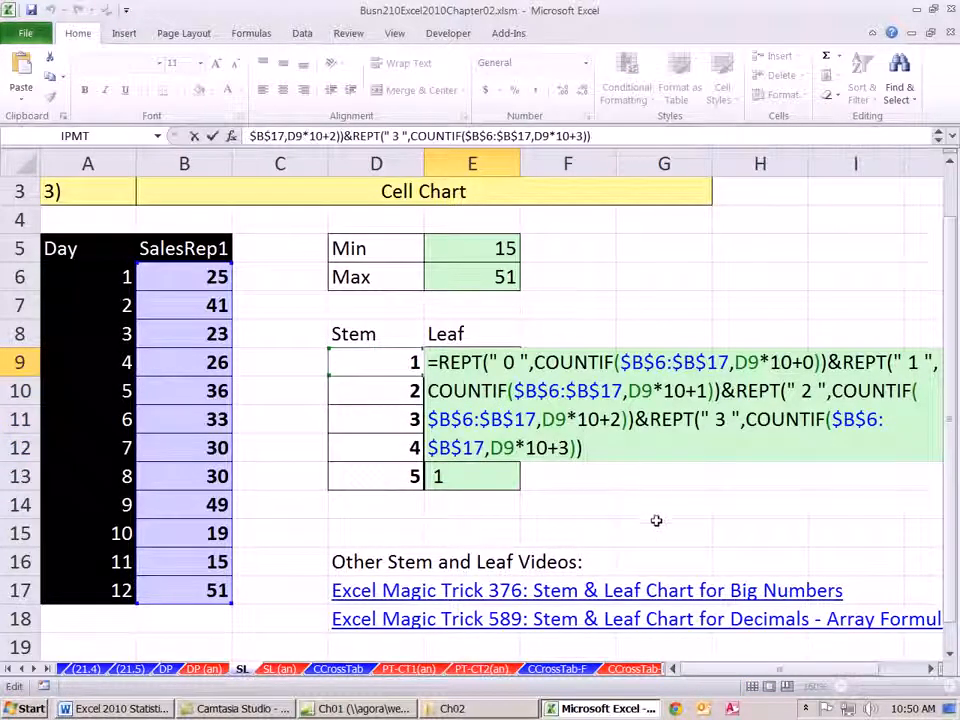
{"action": "key", "text": "ctrl+v"}
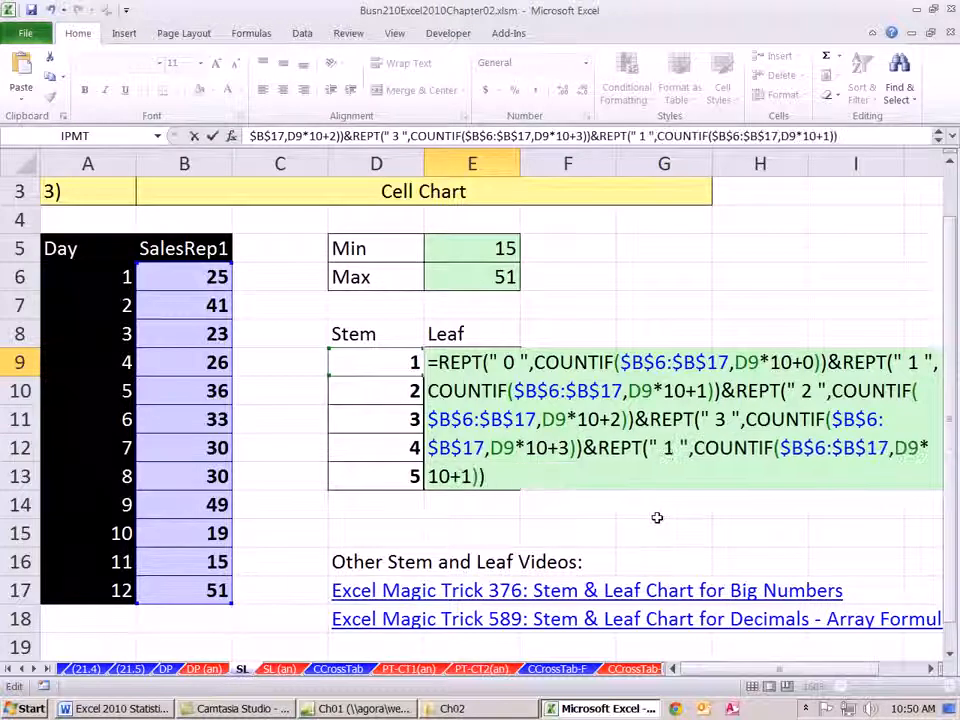
{"action": "key", "text": "ctrl+v"}
{"action": "key", "text": "ctrl+v"}
{"action": "key", "text": "ctrl+v"}
{"action": "key", "text": "ctrl+v"}
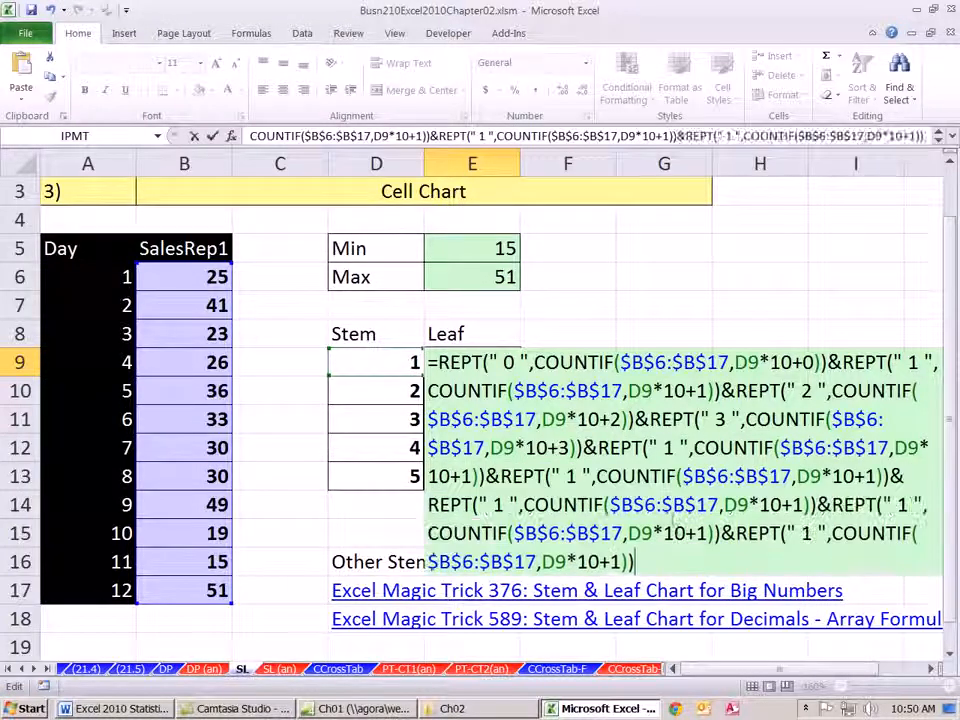
{"action": "key", "text": "ctrl+v"}
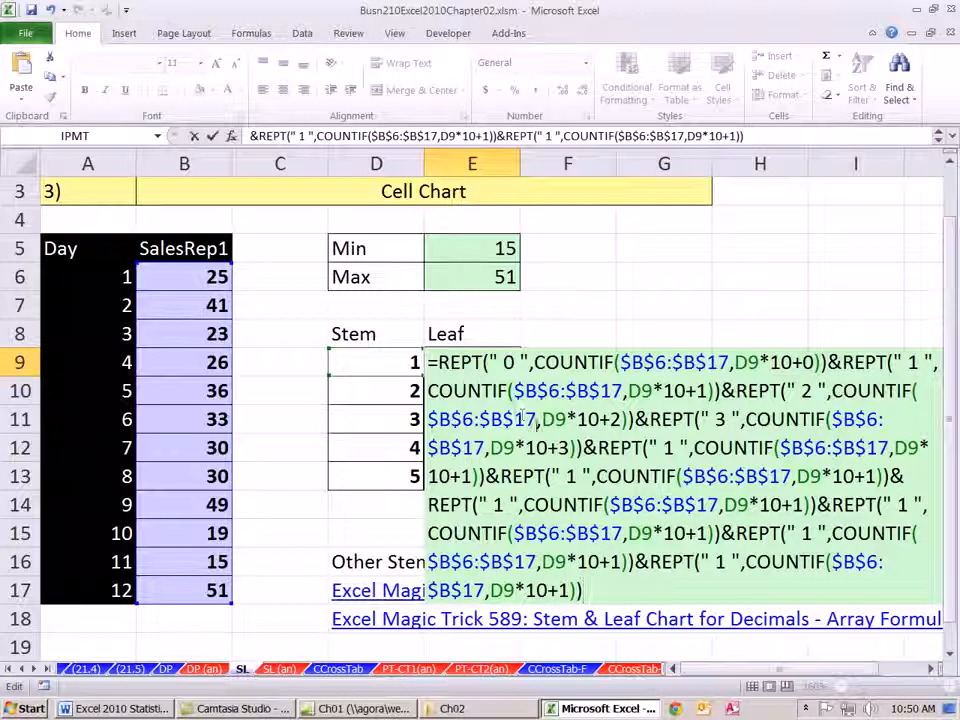
- In the E9 formula, change the fifth REPT term to " 4 " with D9*10+4 and the sixth to " 5 " with D9*10+5
{"action": "double_click", "coordinate": [668, 448]}
{"action": "type", "text": "4"}
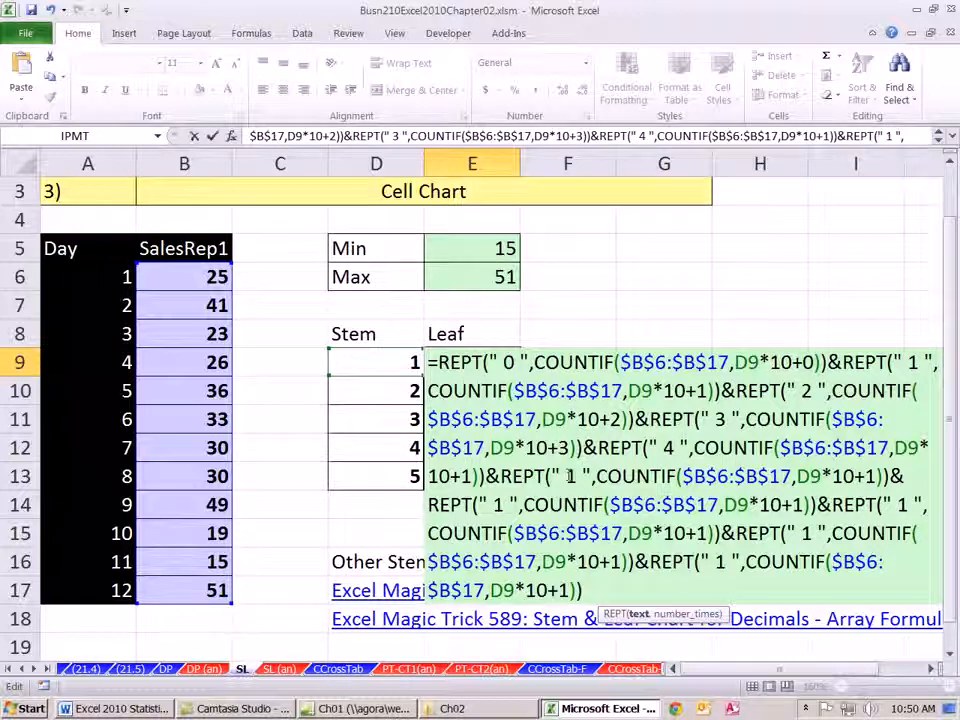
{"action": "double_click", "coordinate": [466, 476]}
{"action": "type", "text": "4"}
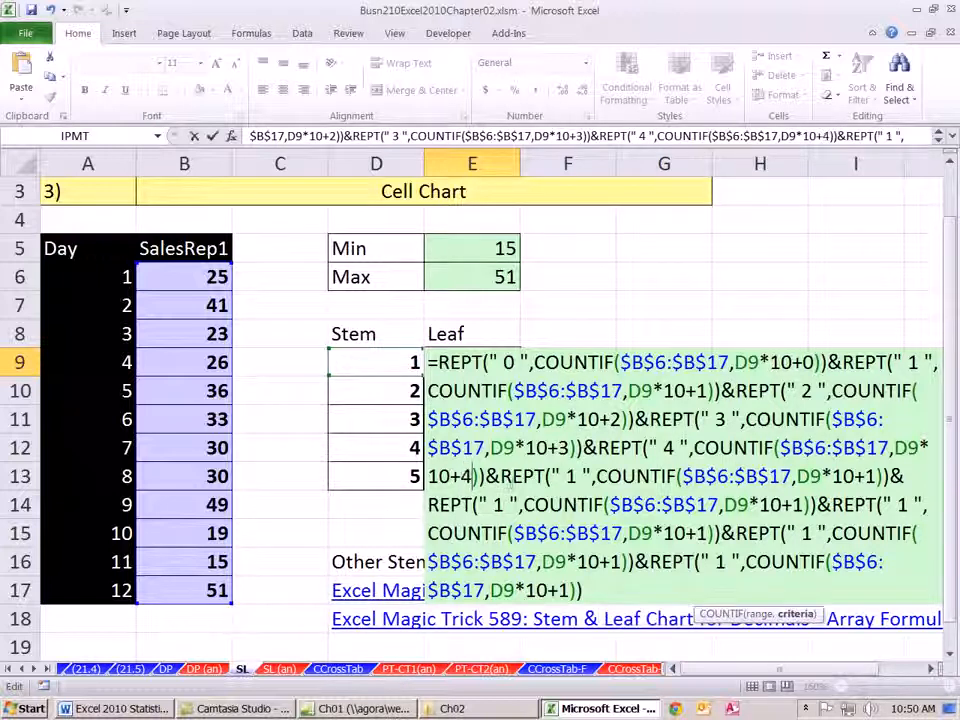
{"action": "double_click", "coordinate": [568, 476]}
{"action": "type", "text": "5"}
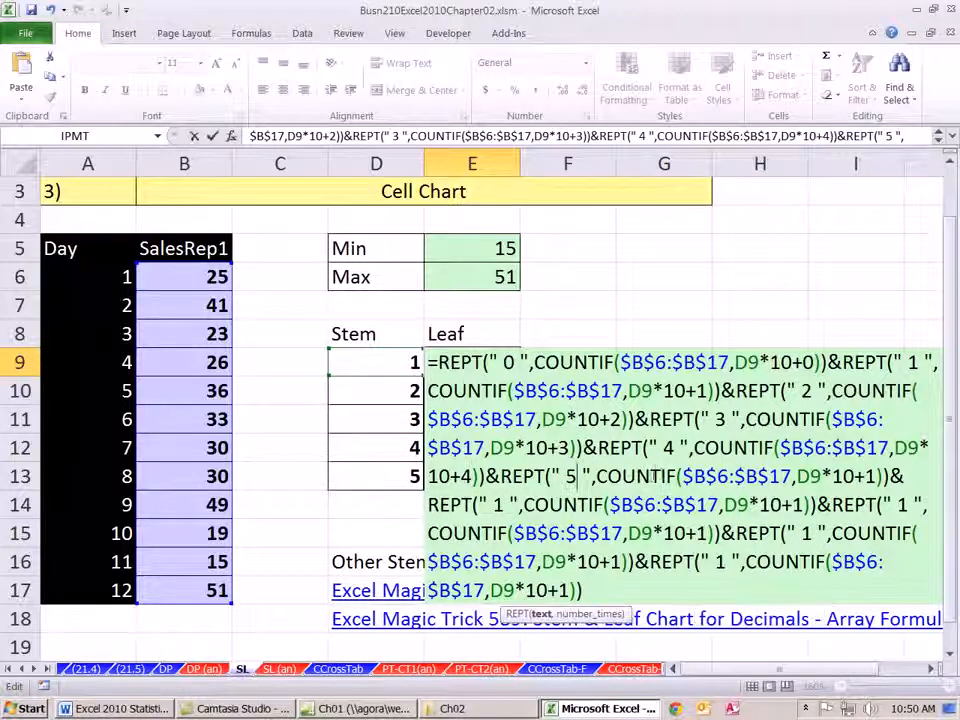
{"action": "double_click", "coordinate": [868, 476]}
{"action": "type", "text": "6"}
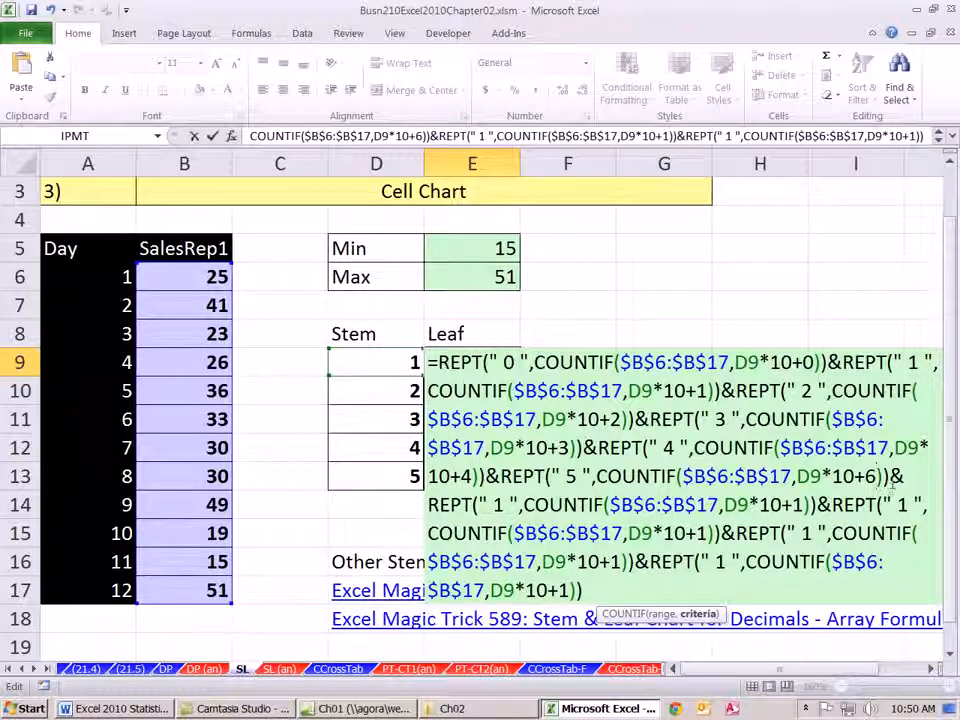
{"action": "key", "text": "BackSpace"}
{"action": "type", "text": "5"}
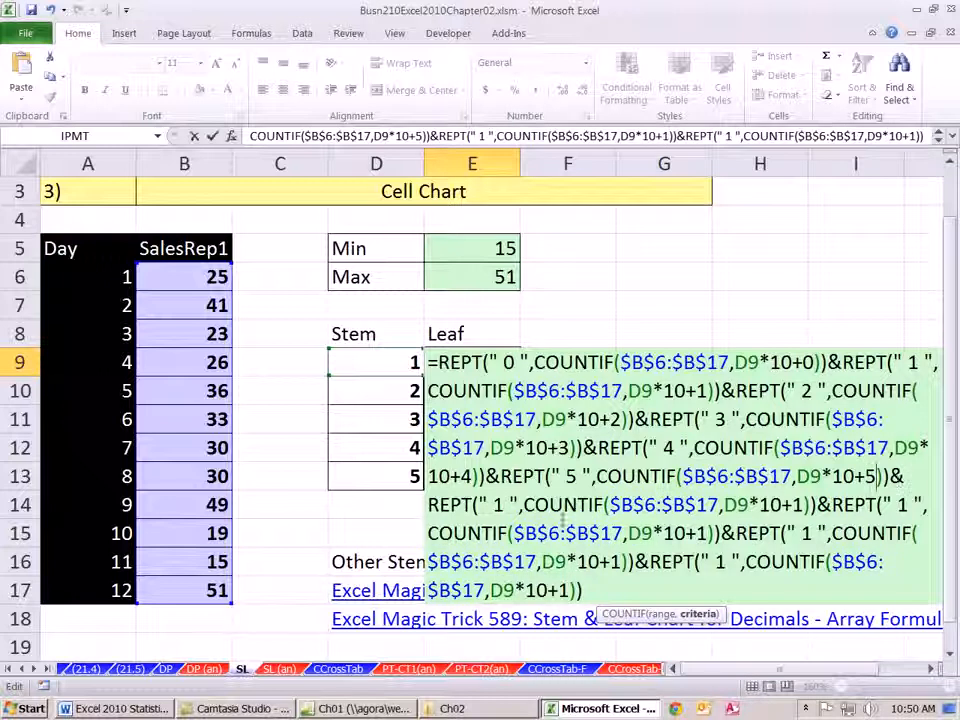
- Change the seventh REPT term in E9 to " 6 " with D9*10+6 and the eighth to " 7 " with D9*10+7
{"action": "double_click", "coordinate": [498, 505]}
{"action": "type", "text": "6"}
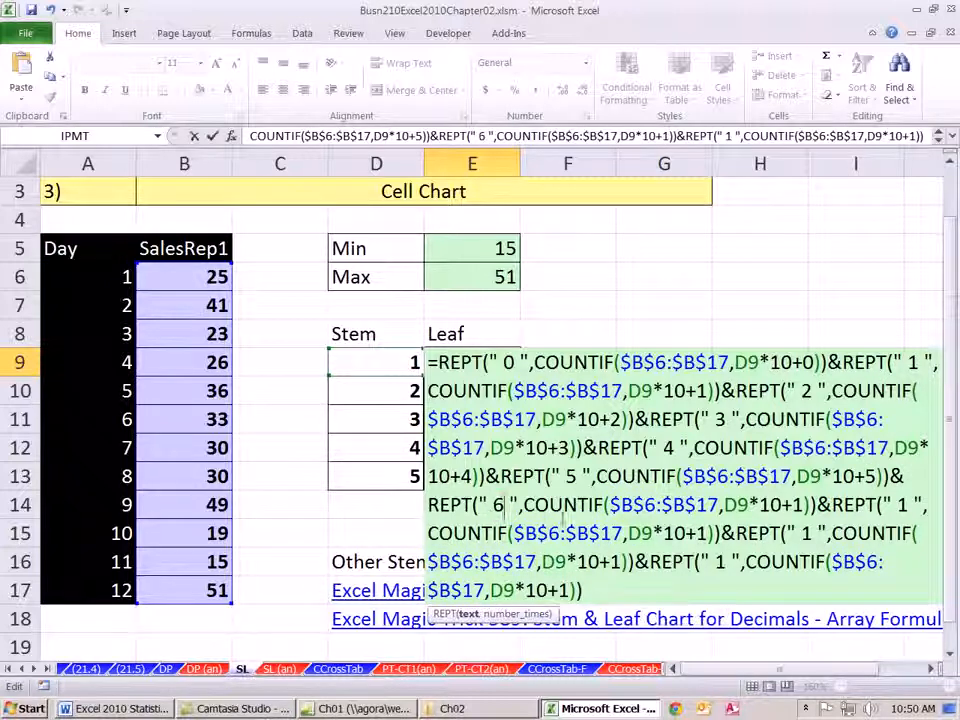
{"action": "double_click", "coordinate": [797, 505]}
{"action": "type", "text": "6"}
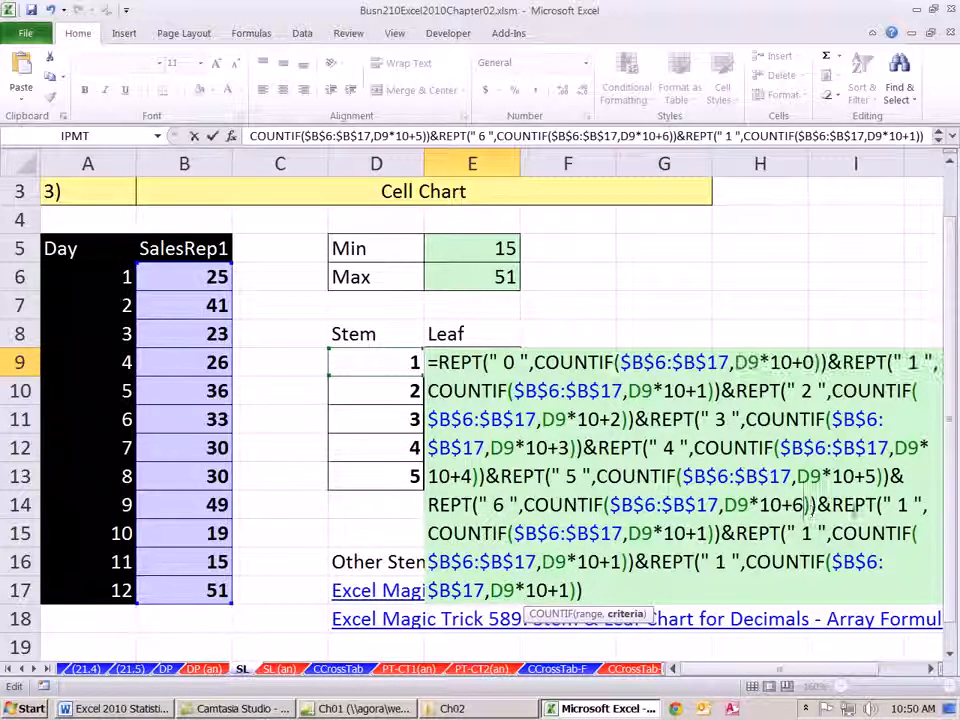
{"action": "double_click", "coordinate": [908, 505]}
{"action": "type", "text": "7"}
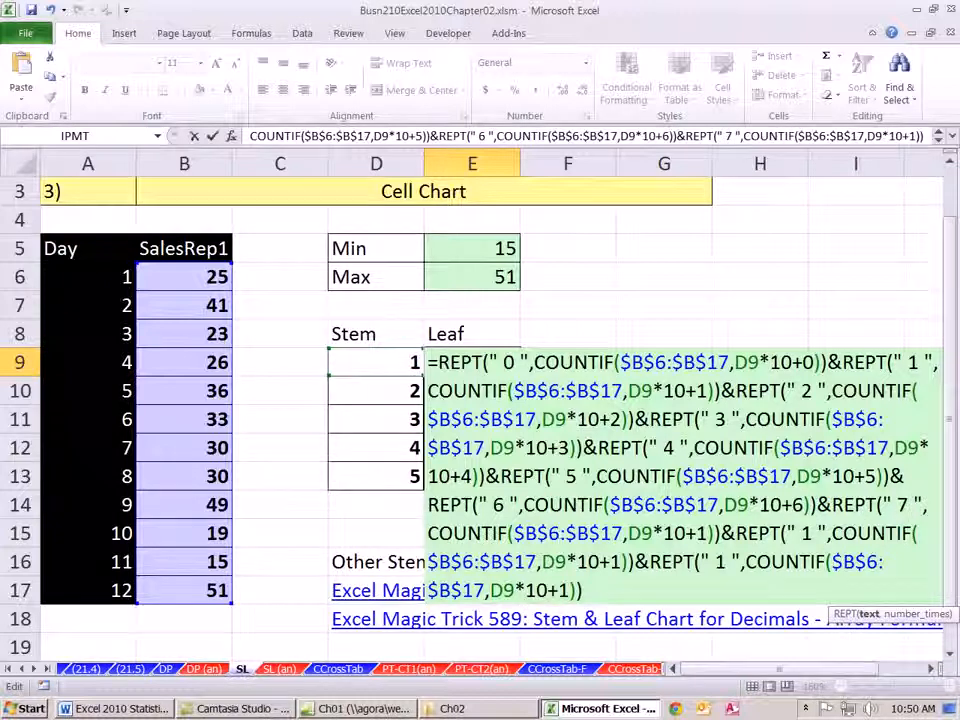
{"action": "double_click", "coordinate": [700, 533]}
{"action": "type", "text": "7"}
- Change the last two REPT terms in E9 to " 8 " with D9*10+8 and " 9 " with D9*10+9
{"action": "double_click", "coordinate": [806, 533]}
{"action": "type", "text": "8"}
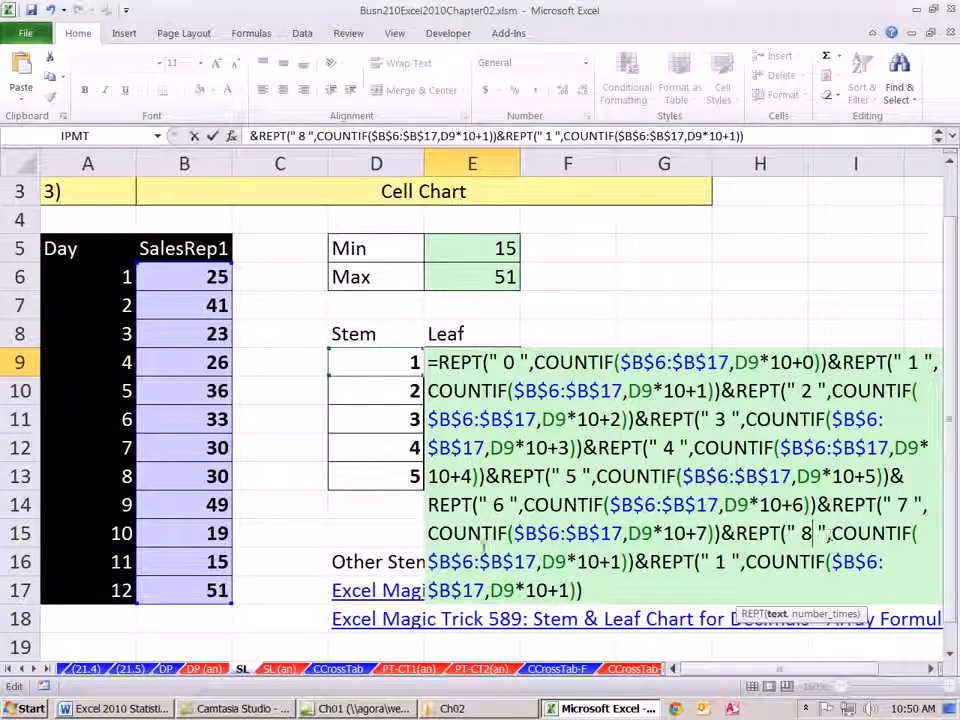
{"action": "double_click", "coordinate": [620, 562]}
{"action": "type", "text": "8"}
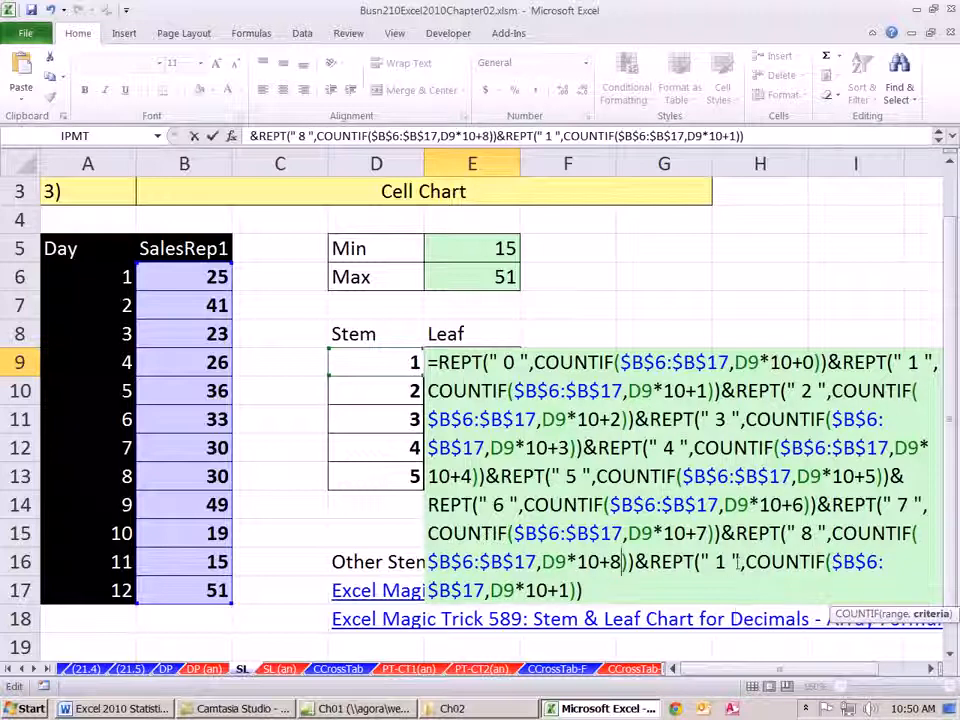
{"action": "double_click", "coordinate": [720, 562]}
{"action": "type", "text": "9"}
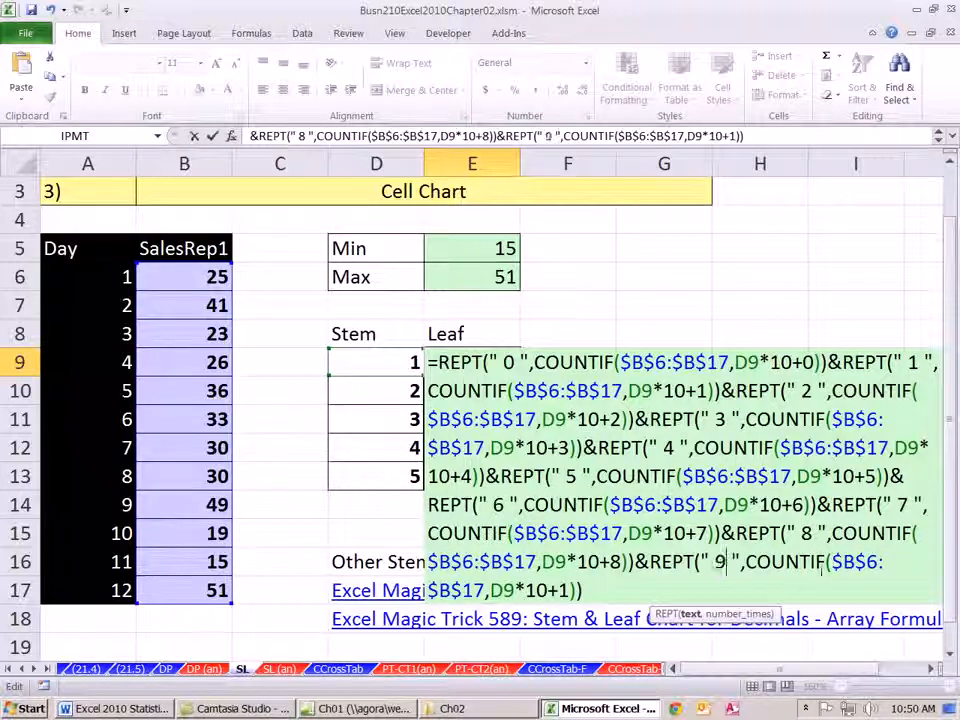
{"action": "double_click", "coordinate": [563, 590]}
{"action": "type", "text": "9"}
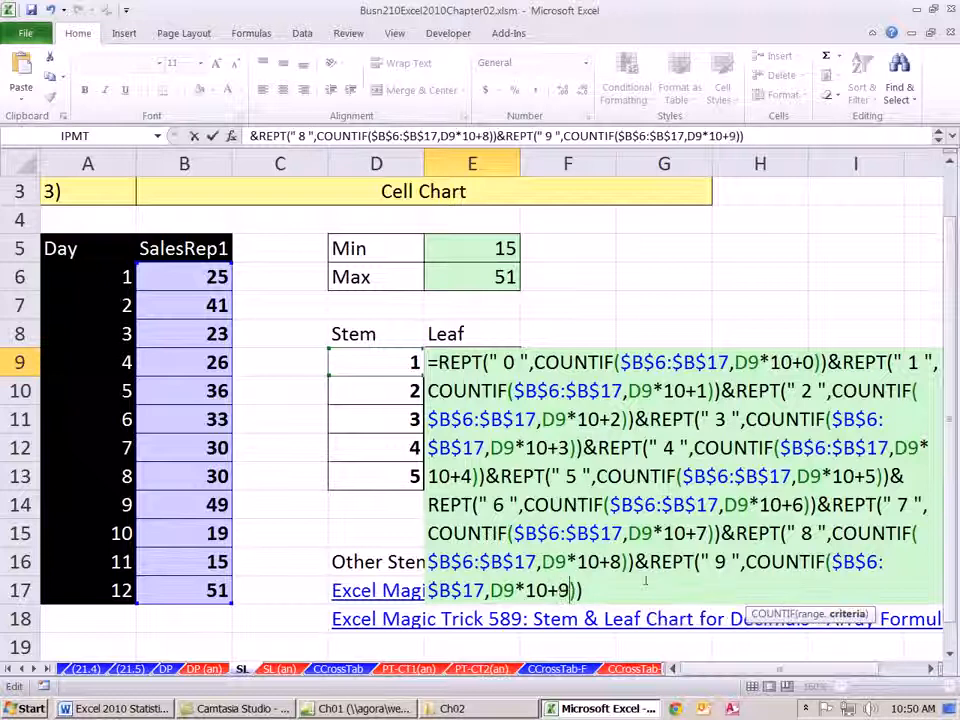
- Enter the completed leaf formula in E9 and copy it down through E13
{"action": "key", "text": "ctrl+Return"}
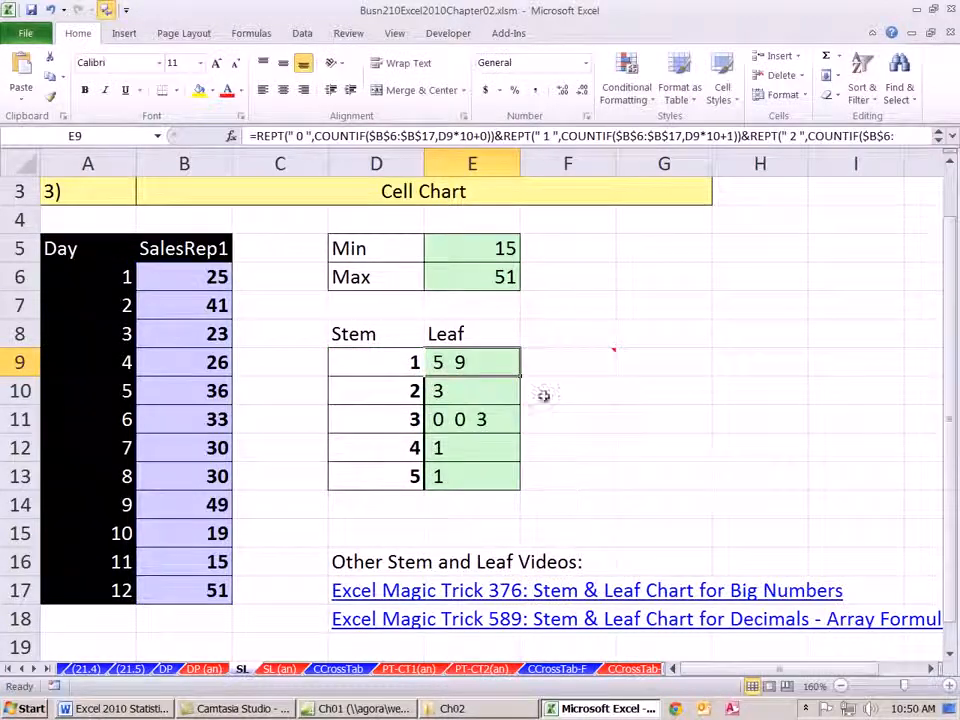
{"action": "double_click", "coordinate": [519, 376]}
{"action": "left_click", "coordinate": [644, 464]}
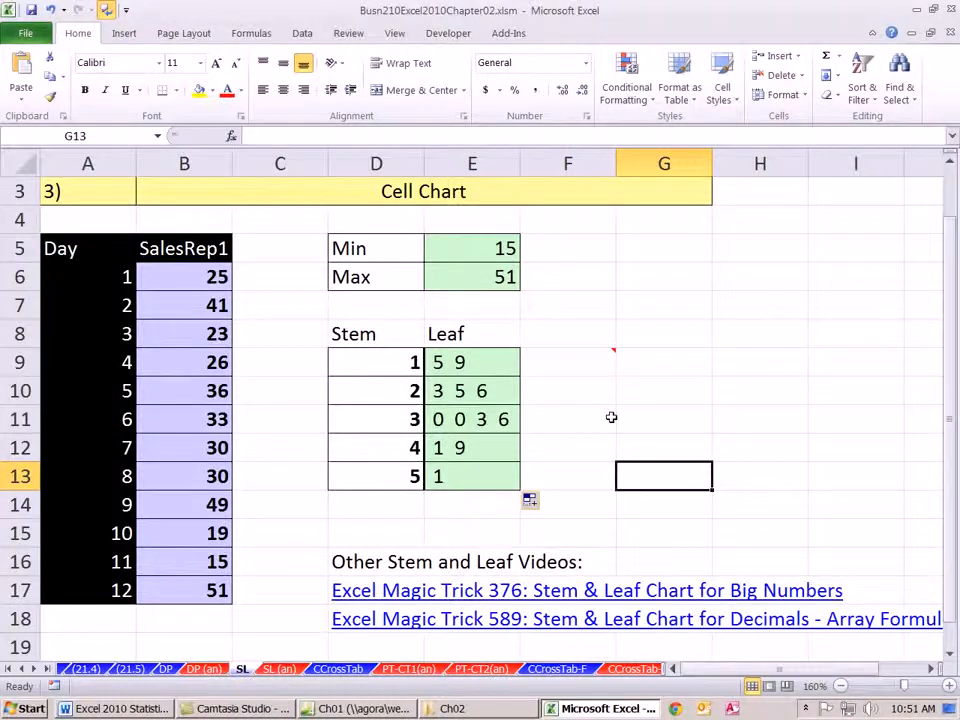
- Review the full formula in E9, highlighting its first REPT and COUNTIF term, and close it unchanged
{"action": "double_click", "coordinate": [470, 362]}
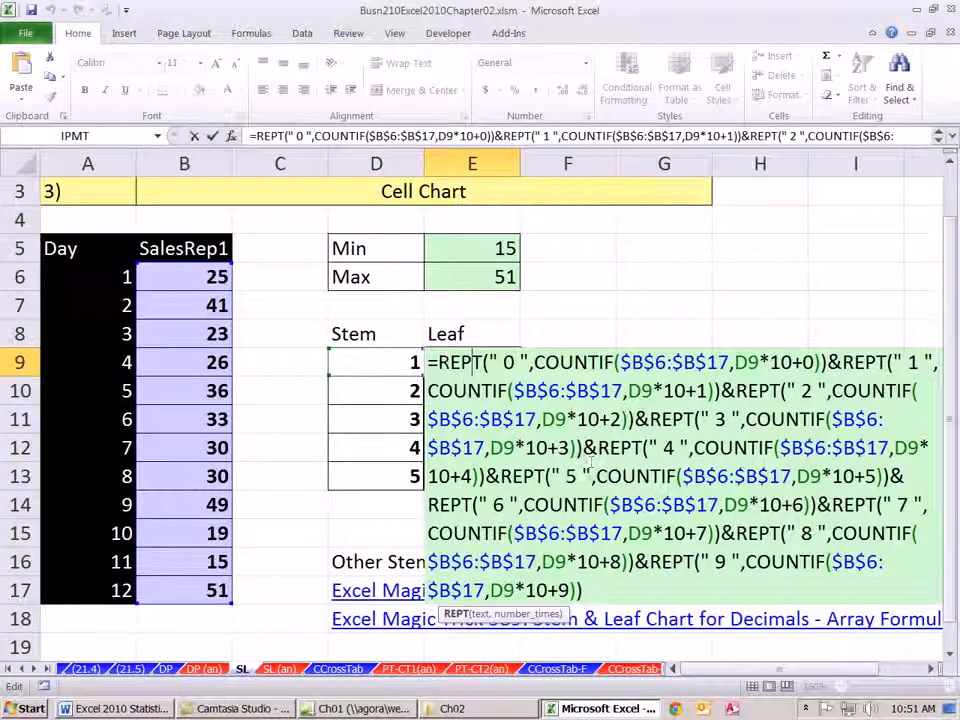
{"action": "left_click_drag", "start_coordinate": [437, 362], "coordinate": [826, 358]}
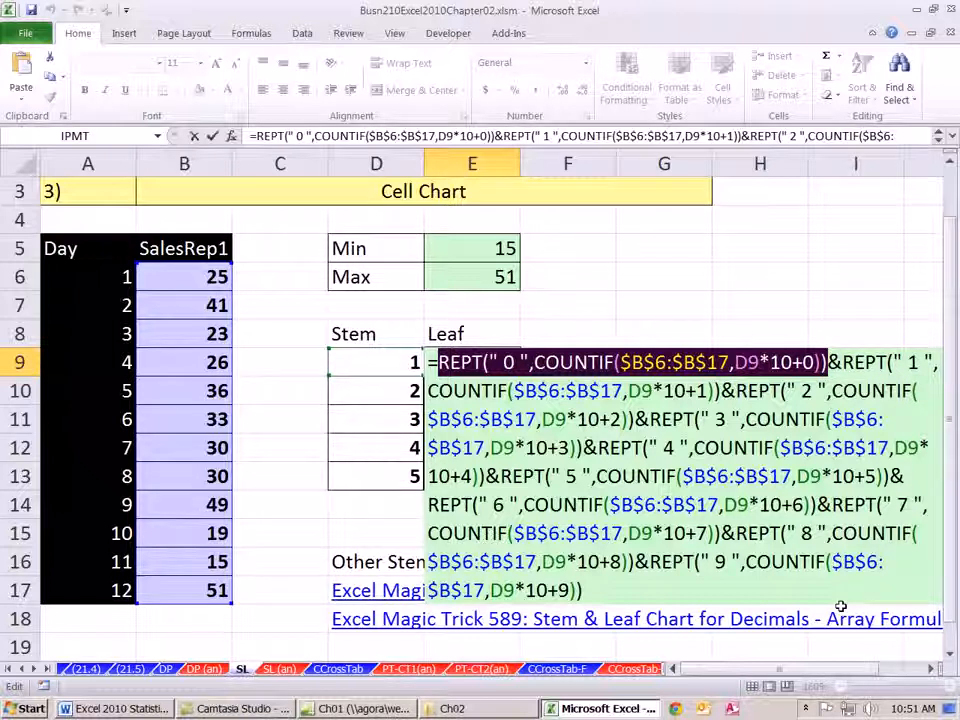
{"action": "key", "text": "Return"}
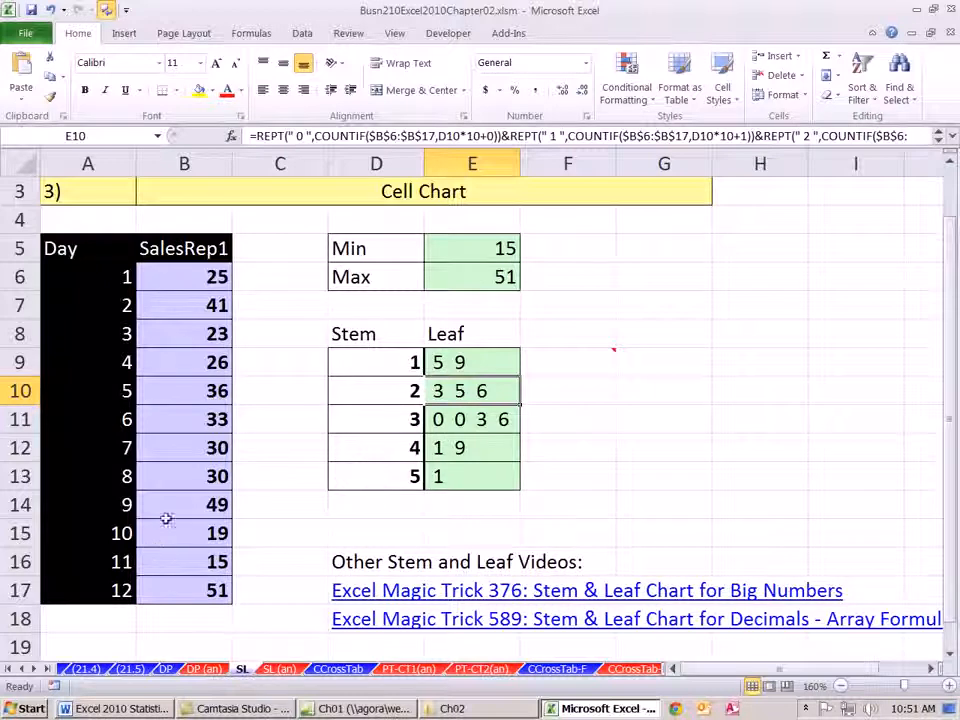
- Select the first SalesRep1 value in cell B6
{"action": "left_click", "coordinate": [204, 278]}
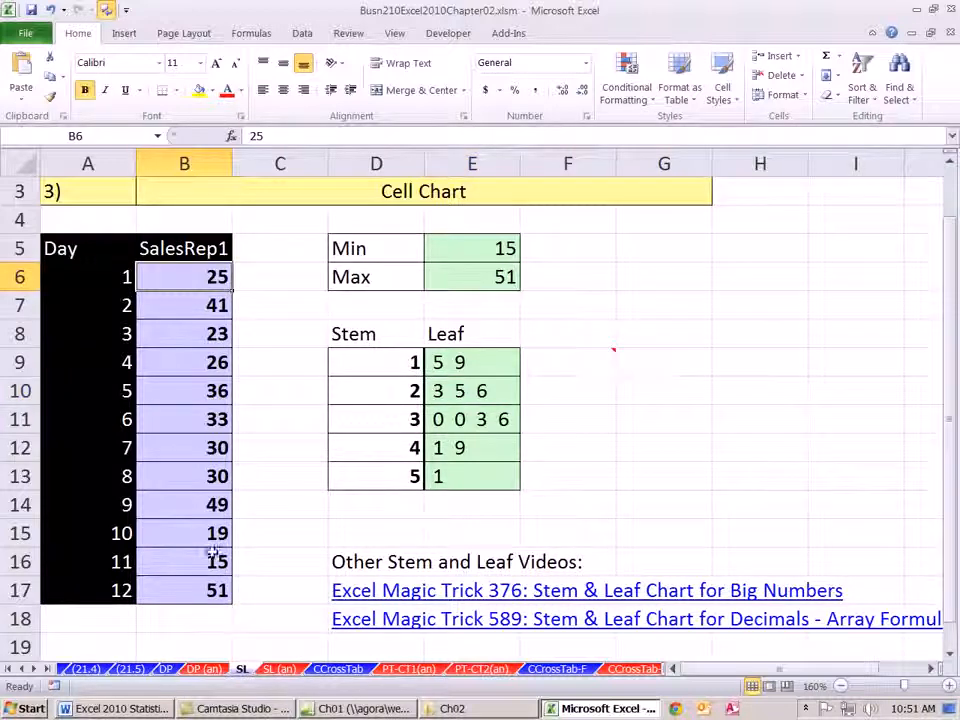